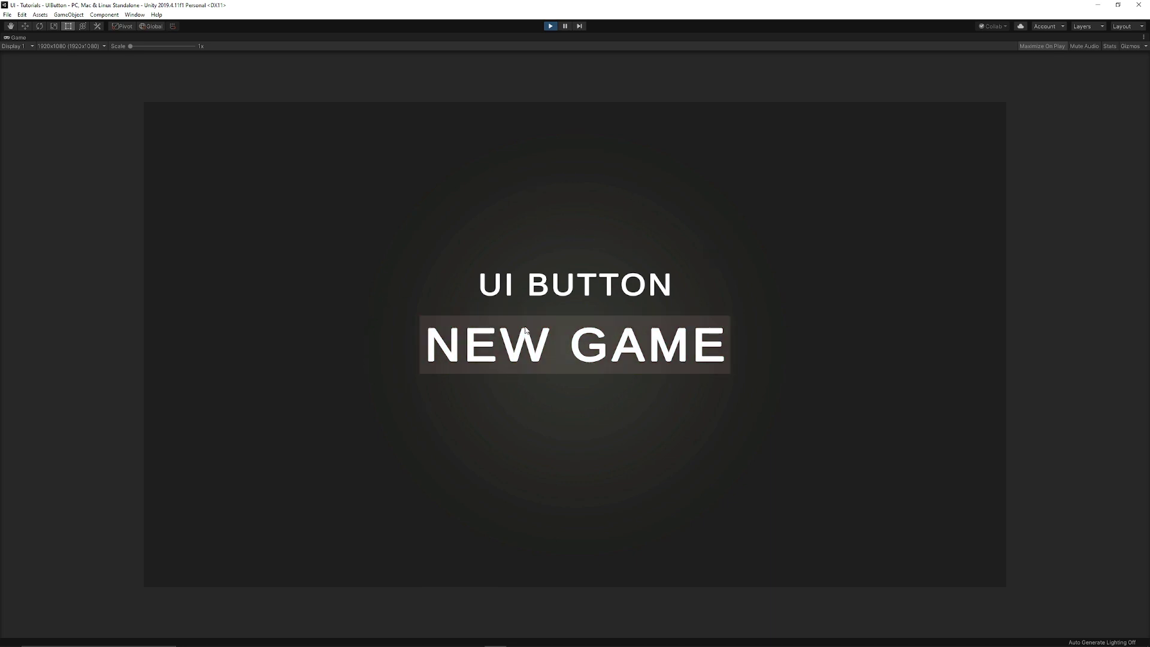
# Click the running game's NEW GAME button repeatedly to show its red tint and scene-load attempt.
pyautogui.click(440, 366)
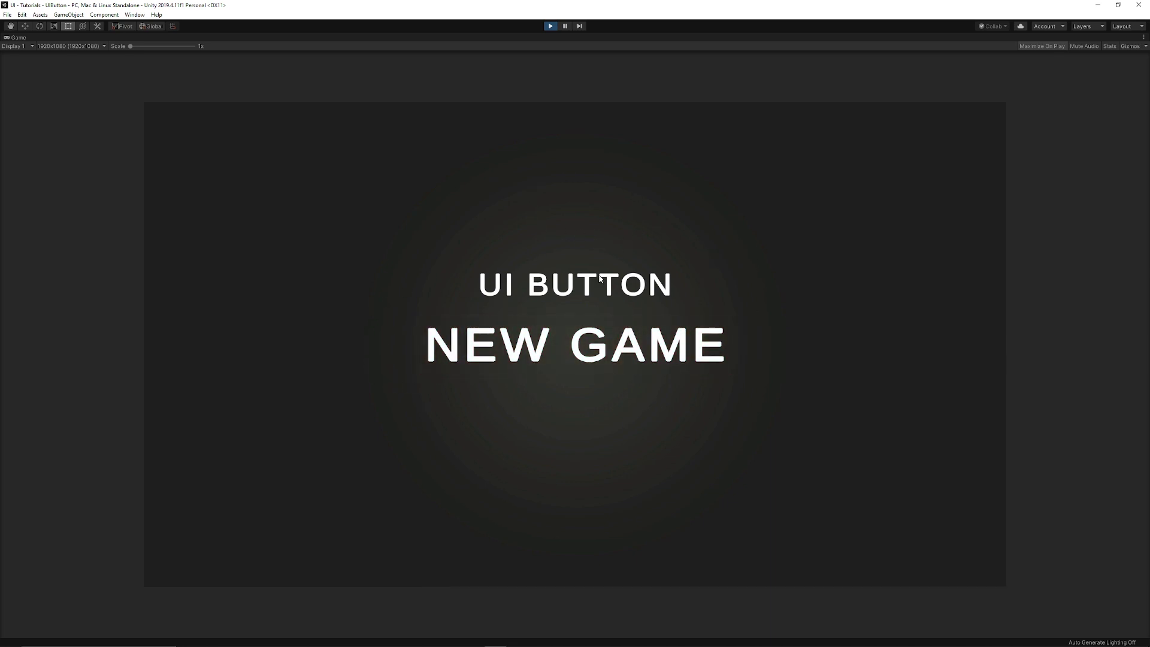
pyautogui.click(538, 354)
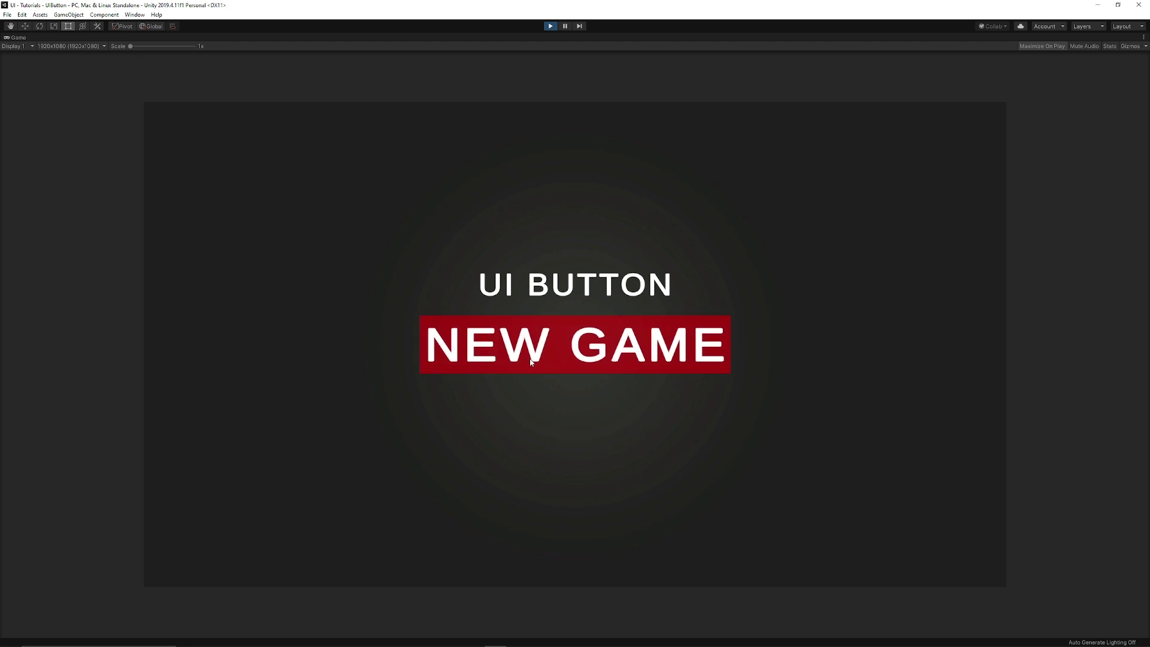
pyautogui.click(496, 345)
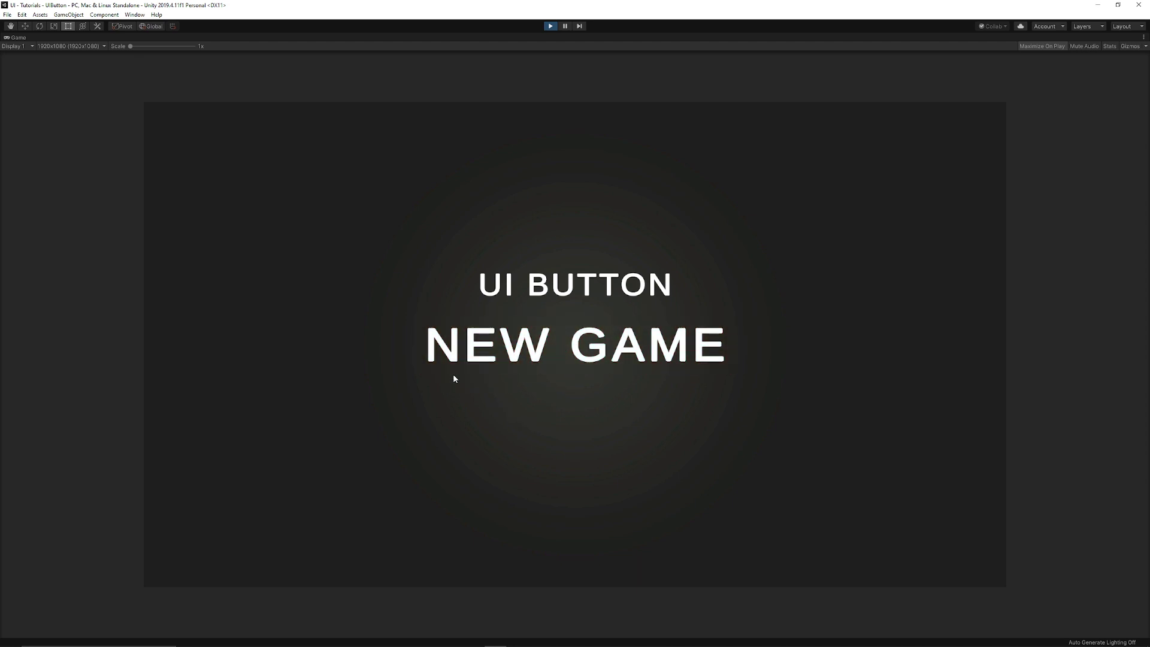
pyautogui.click(528, 351)
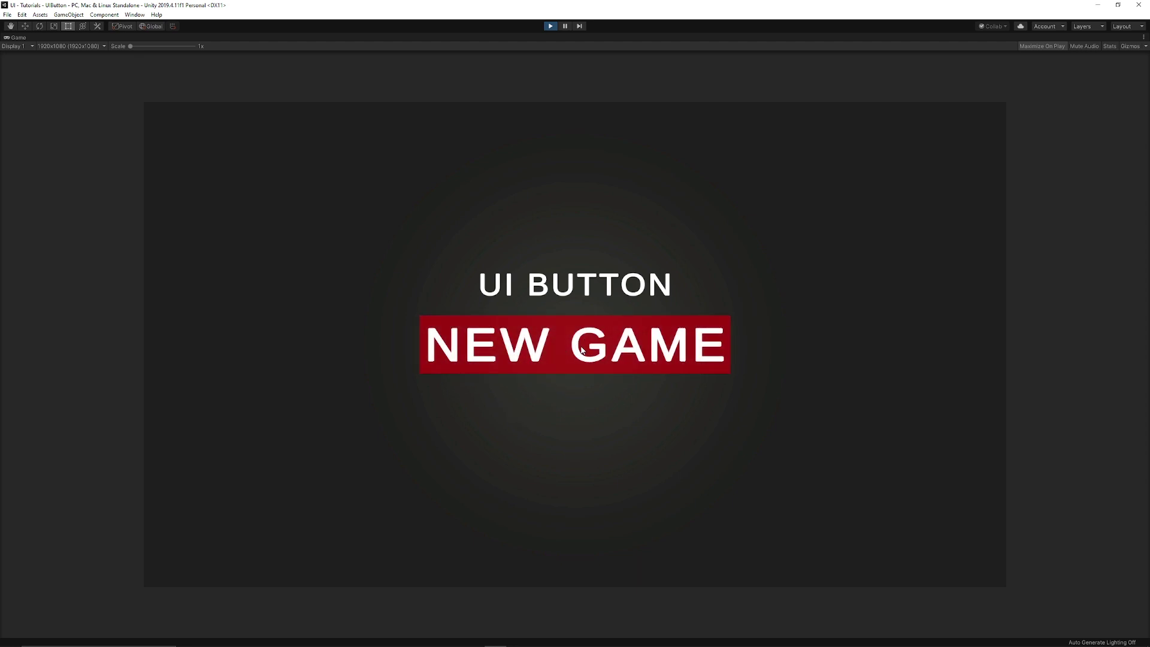
pyautogui.click(558, 352)
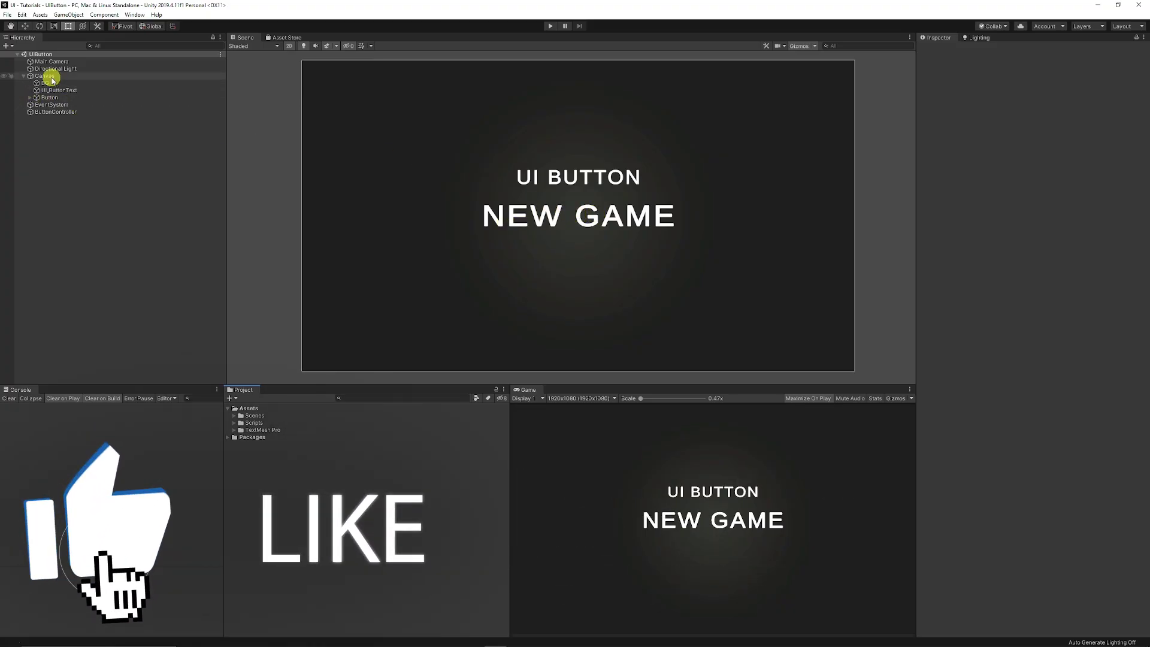
# Deactivate the original NEW GAME Button object in the Inspector.
pyautogui.rightClick(80, 198)
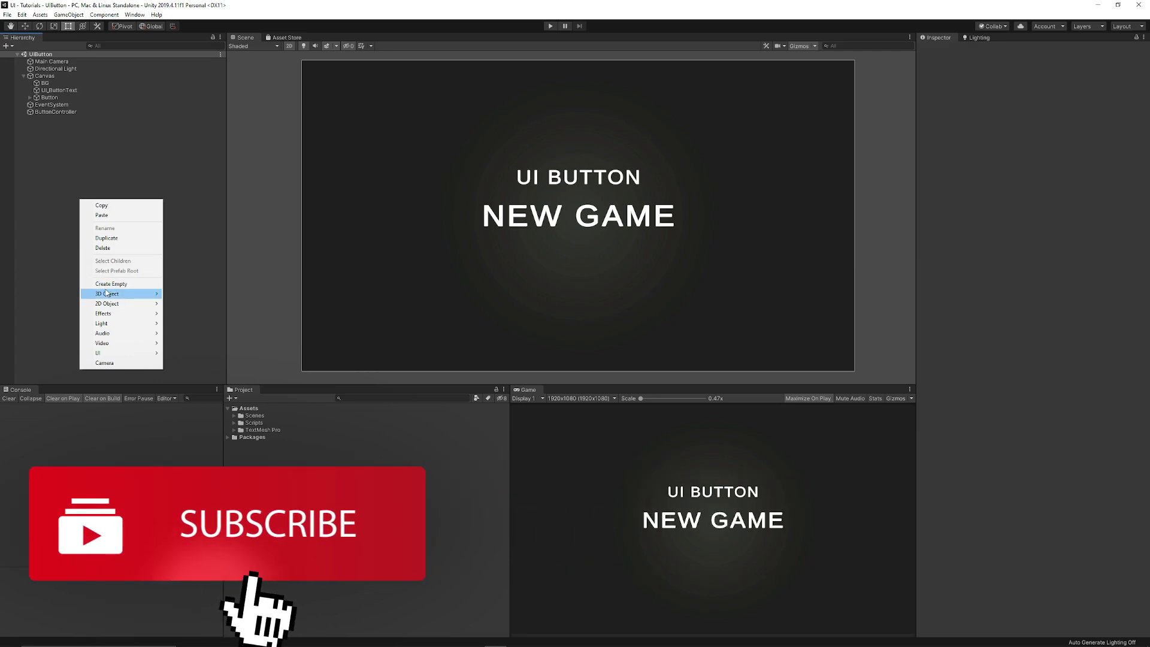
pyautogui.moveTo(116, 357)
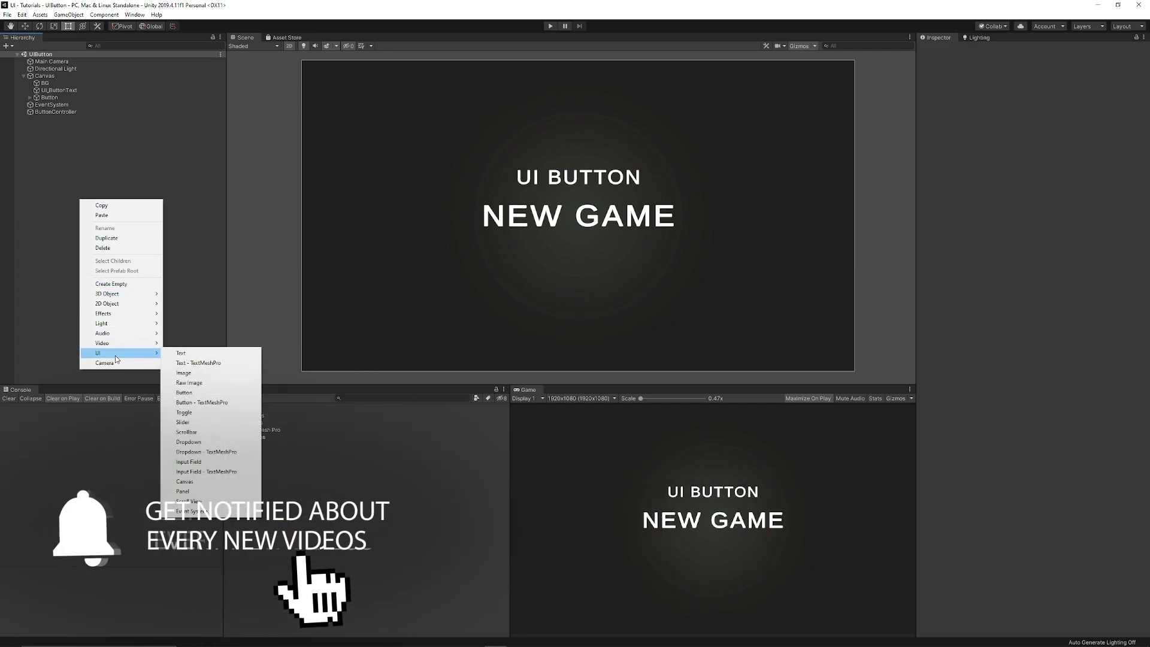
pyautogui.click(75, 168)
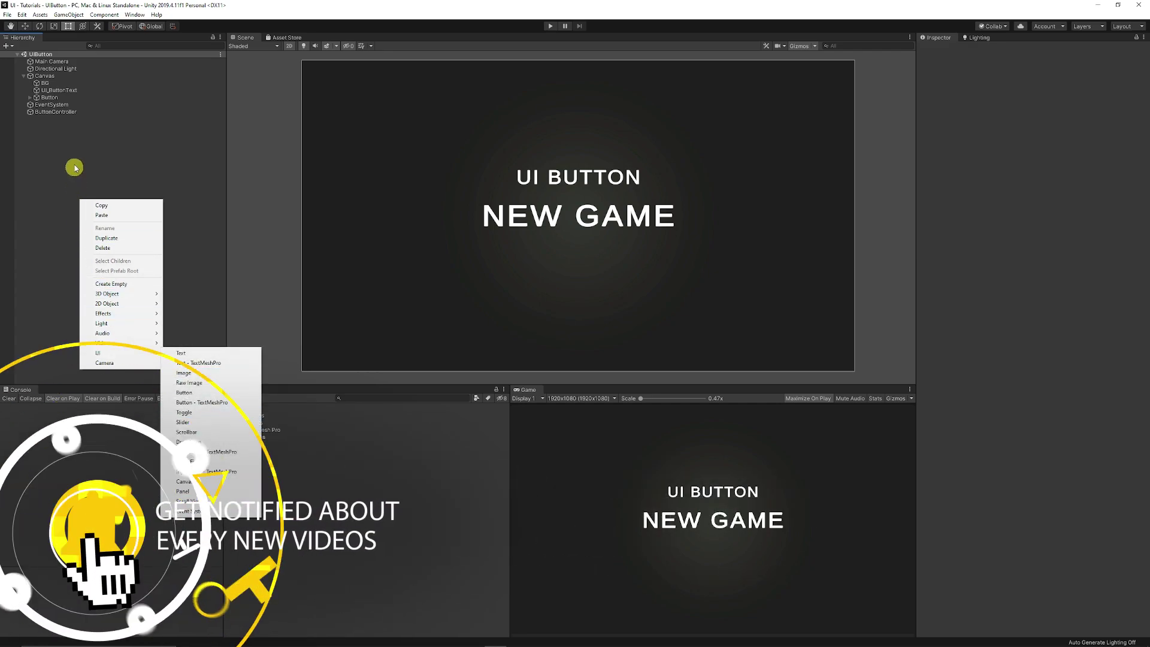
pyautogui.click(49, 97)
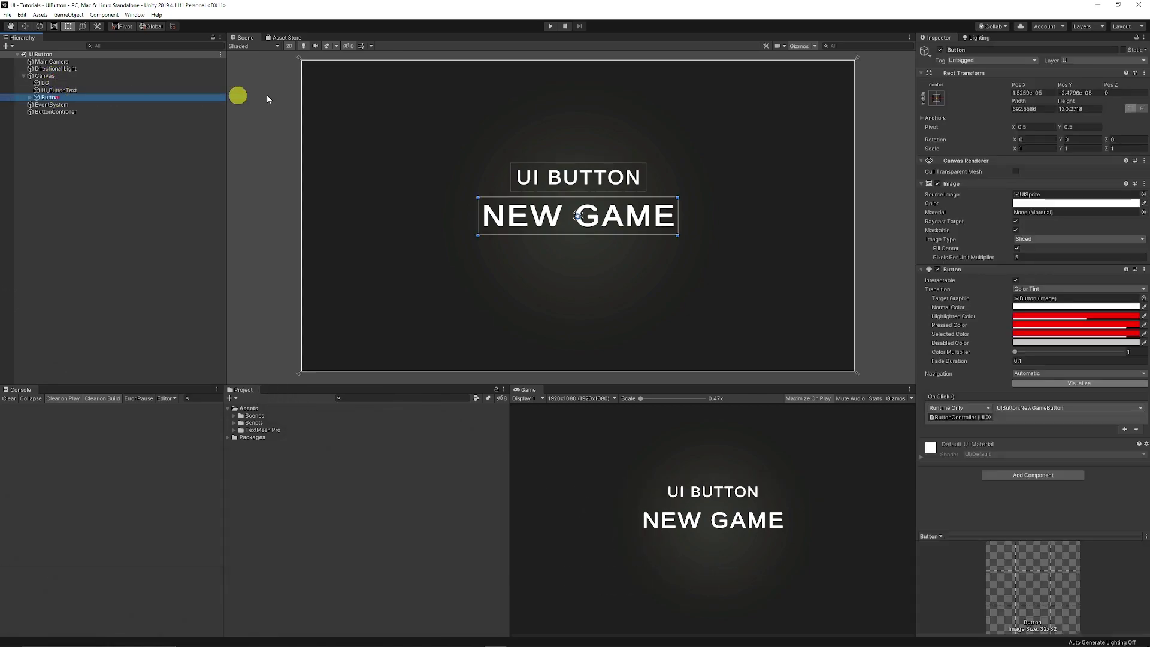
pyautogui.click(940, 50)
# Inspect UI_ButtonText and BG, then bring up the Canvas's UI creation menu.
pyautogui.click(154, 170)
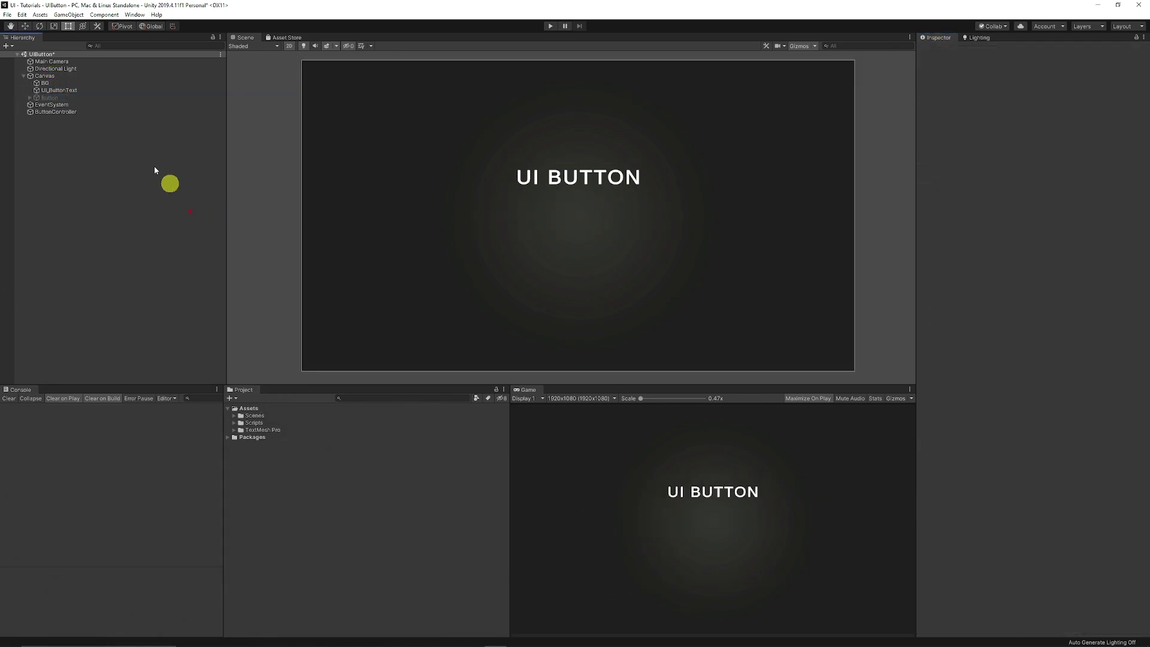
pyautogui.click(63, 90)
pyautogui.click(72, 180)
pyautogui.click(47, 83)
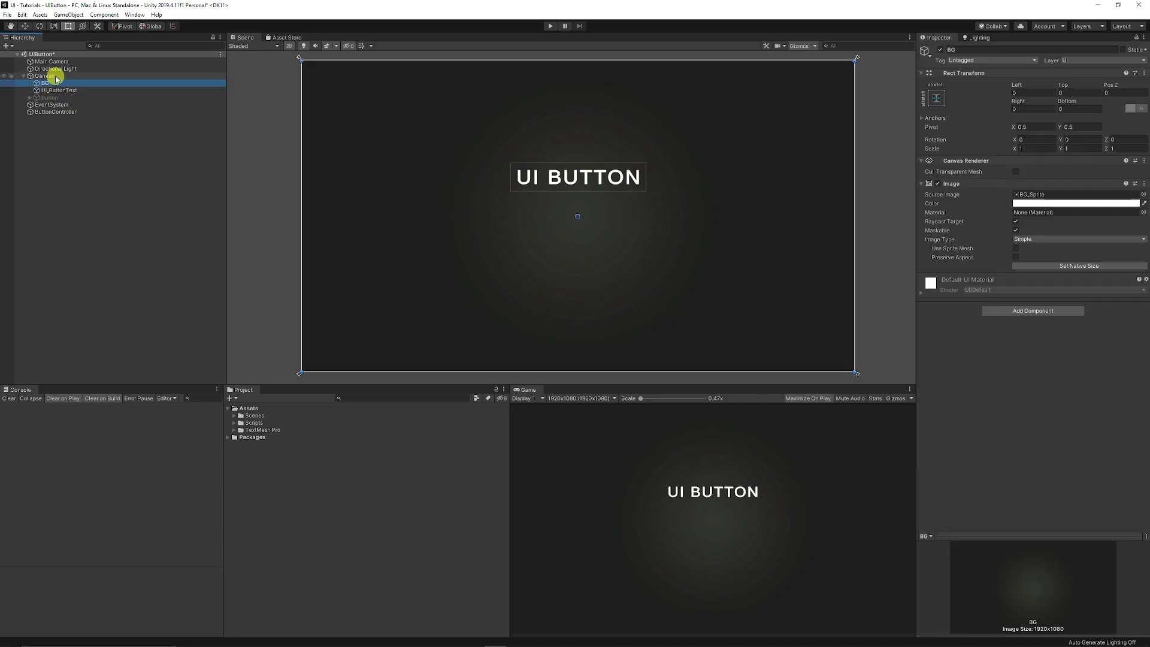
pyautogui.rightClick(45, 77)
pyautogui.moveTo(123, 231)
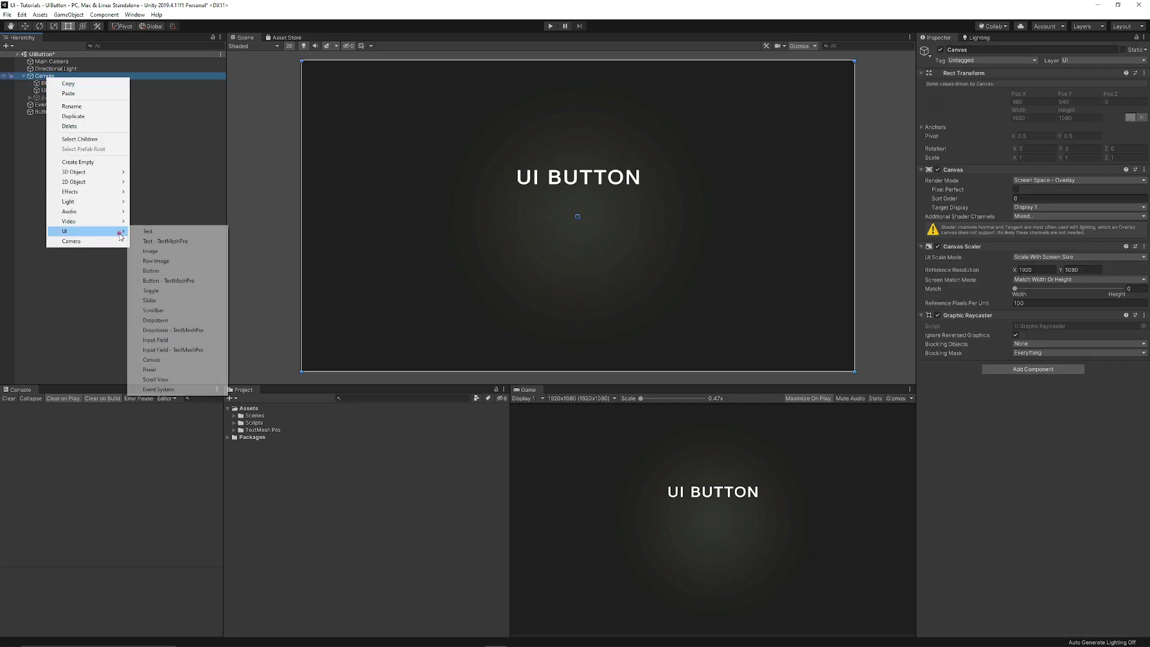
# Add a TextMeshPro Button (1) under the Canvas and enlarge it to about 571 by 107.
pyautogui.click(188, 282)
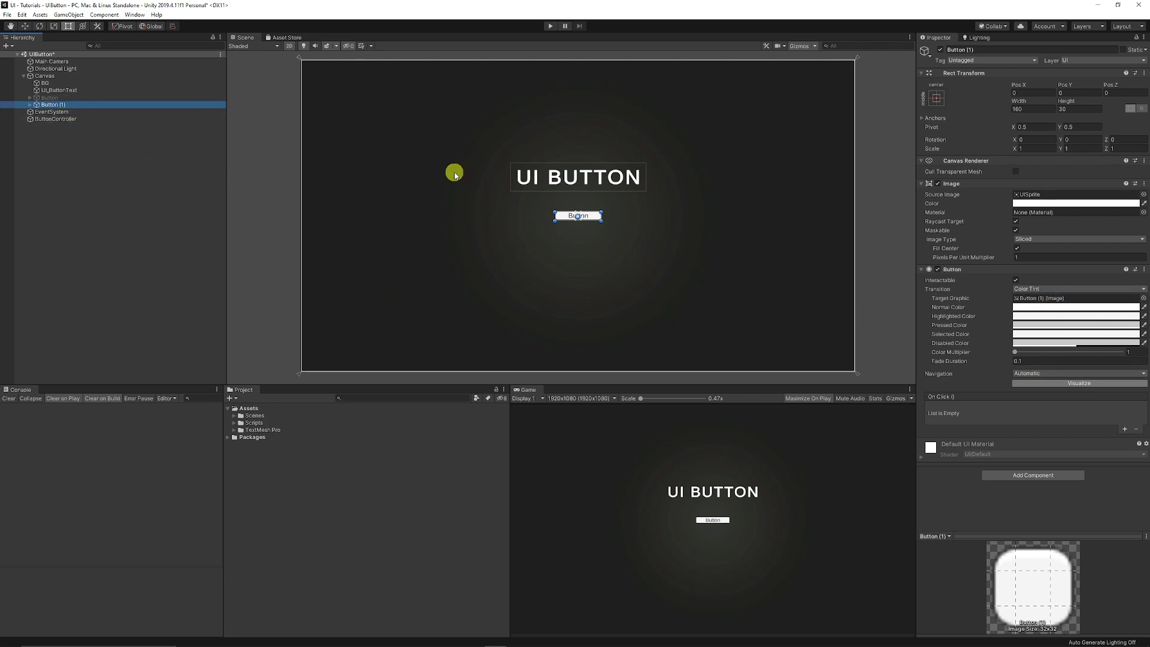
pyautogui.moveTo(600, 220)
pyautogui.mouseDown()
pyautogui.moveTo(716, 254)
pyautogui.moveTo(596, 227)
pyautogui.moveTo(620, 219)
pyautogui.mouseUp()
pyautogui.scroll(2, 630, 231)
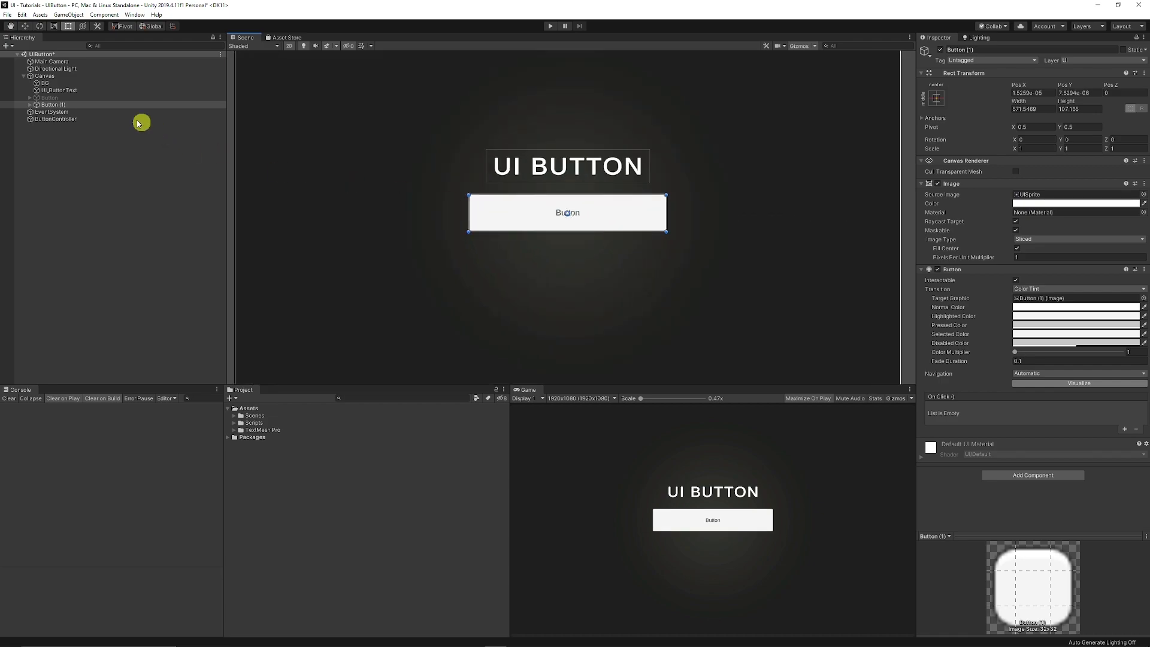
# Expand Button (1) in the Hierarchy and select its Text (TMP) label.
pyautogui.click(30, 106)
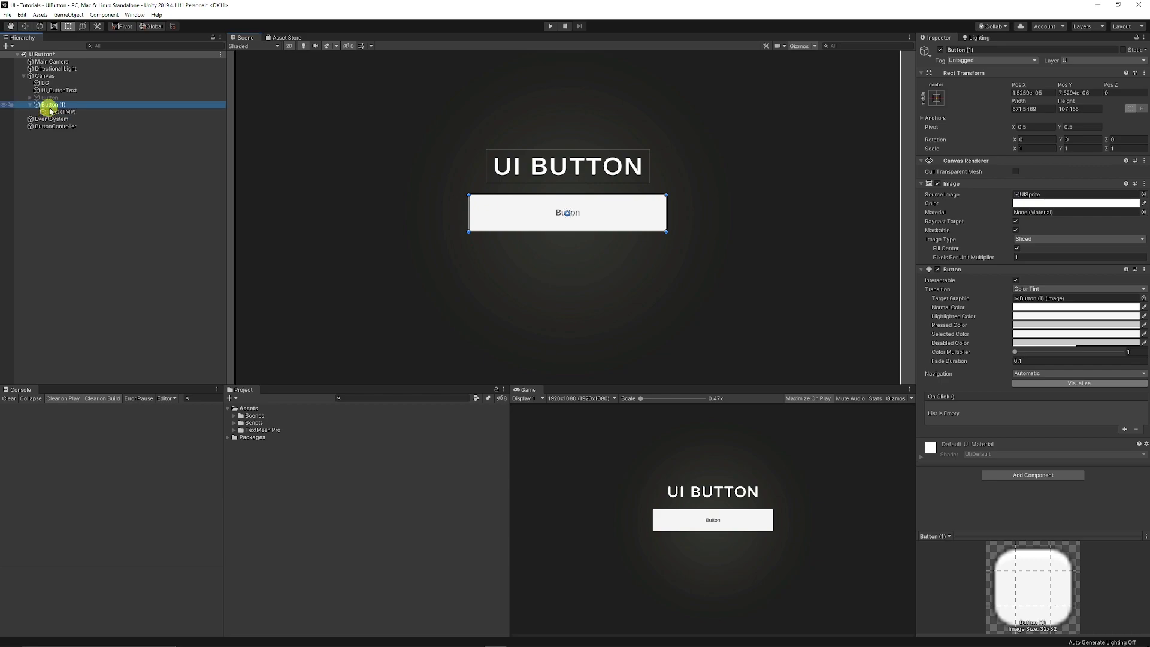
pyautogui.click(52, 105)
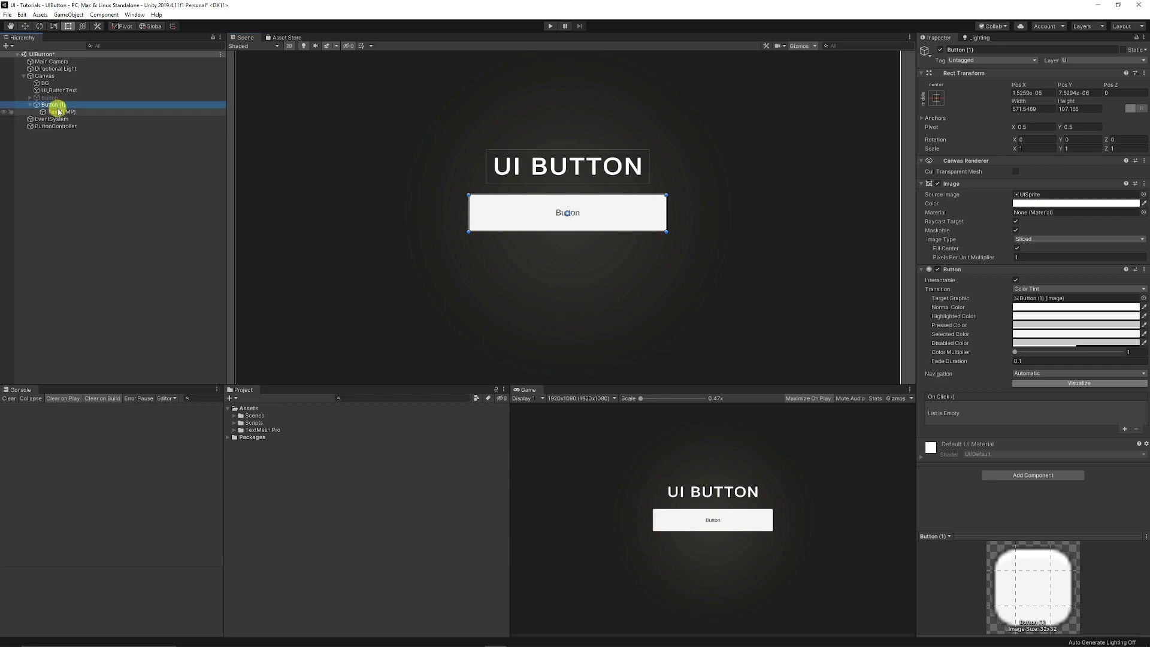
pyautogui.click(61, 112)
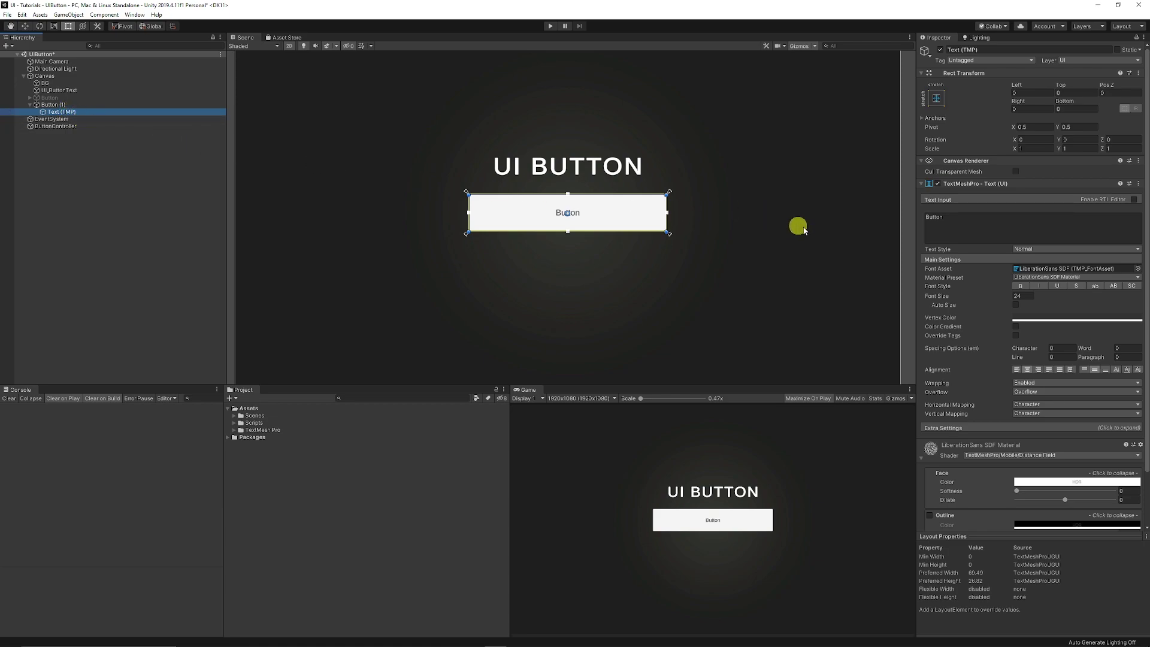
# Change the label to 'NEW GAME' in bold, no italic or underline, font size about 71.
pyautogui.click(978, 224)
pyautogui.moveTo(965, 225); pyautogui.dragTo(909, 242)
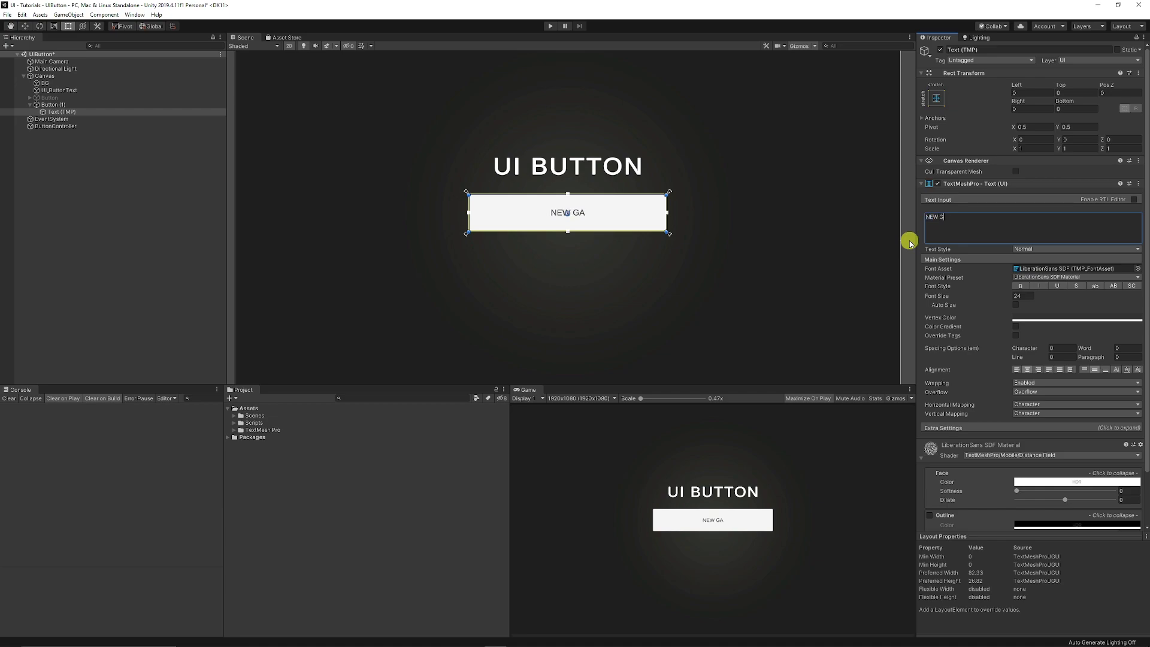
pyautogui.click(1020, 287)
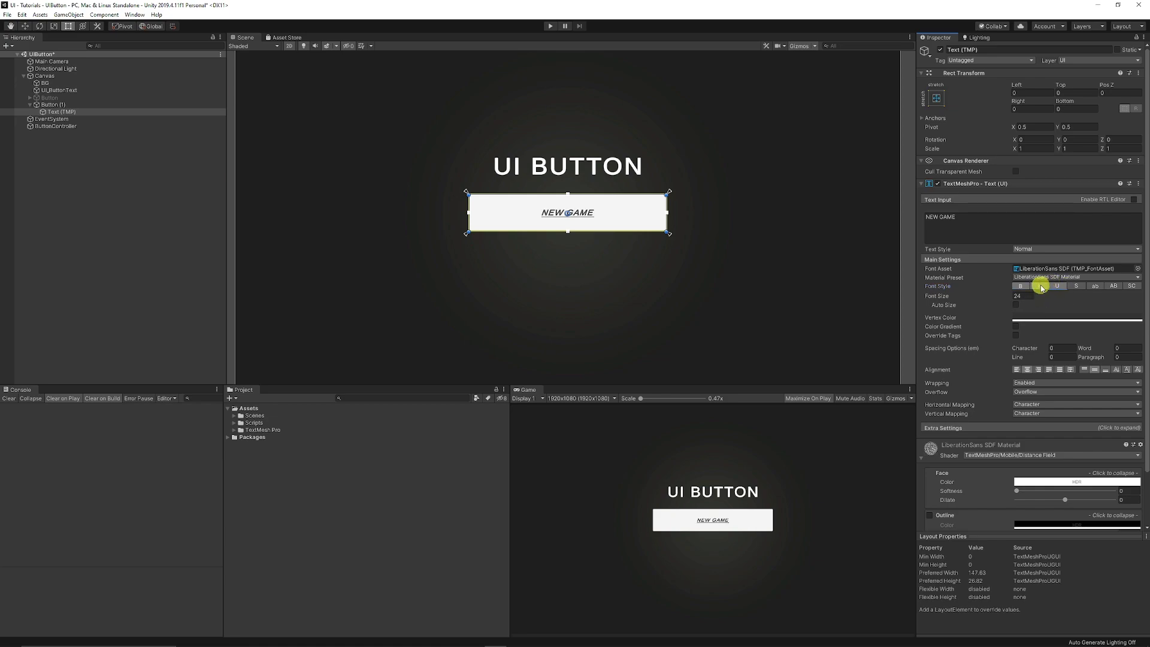
pyautogui.click(1038, 286)
pyautogui.click(1057, 285)
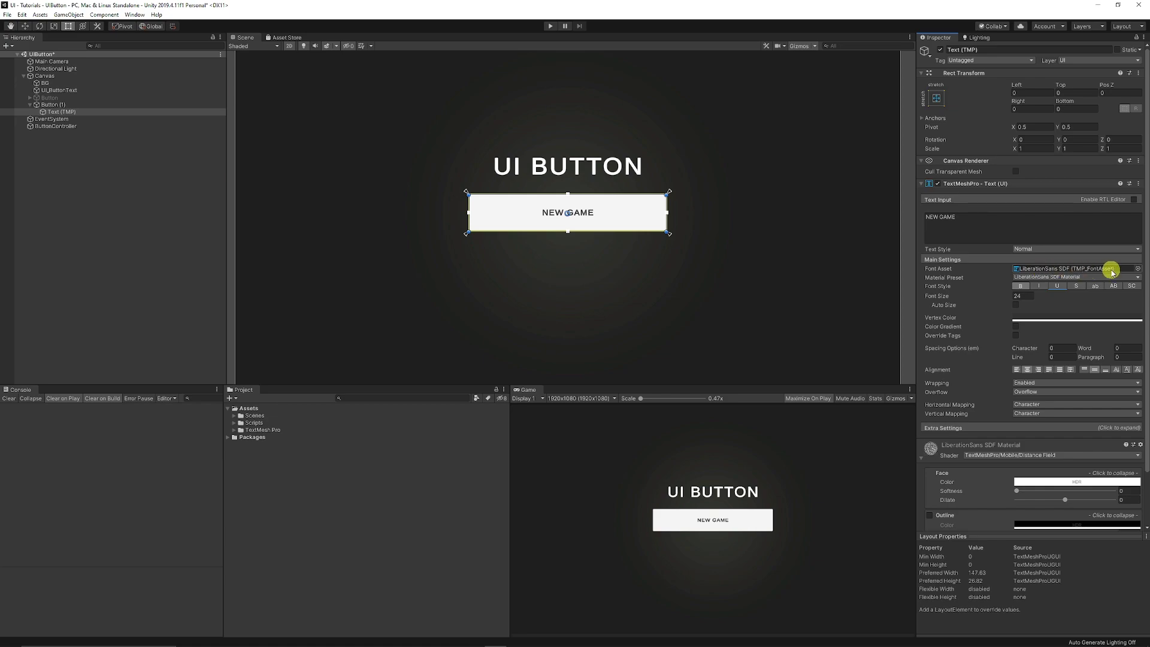
pyautogui.moveTo(1012, 298); pyautogui.dragTo(574, 270)
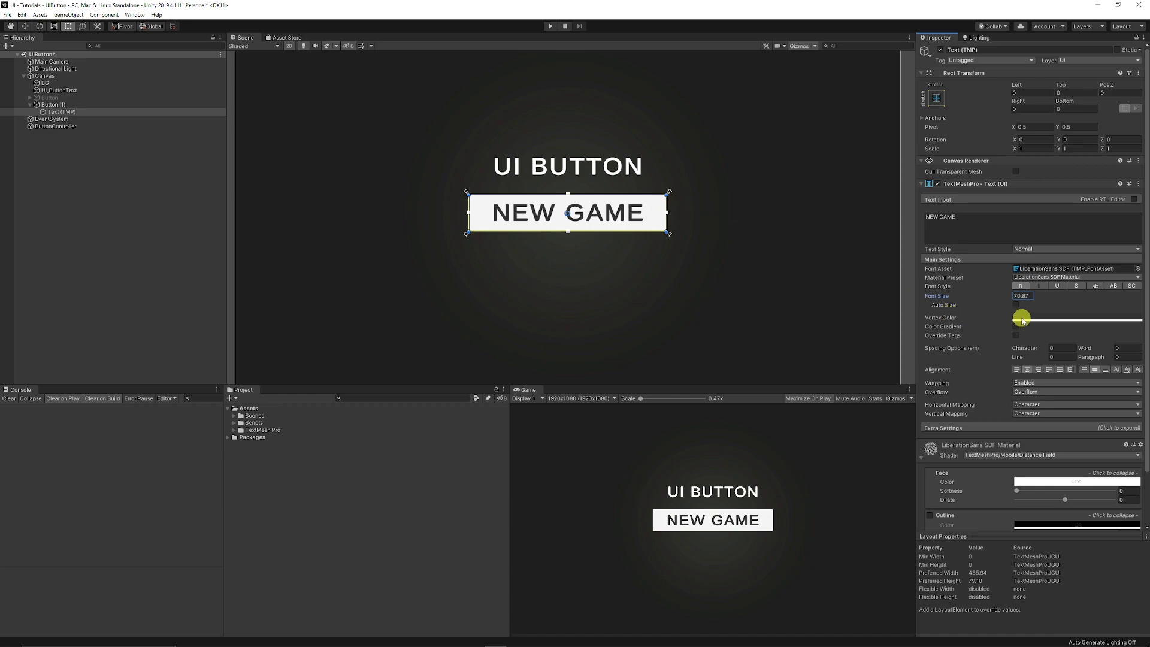
pyautogui.scroll(-3, 1022, 319)
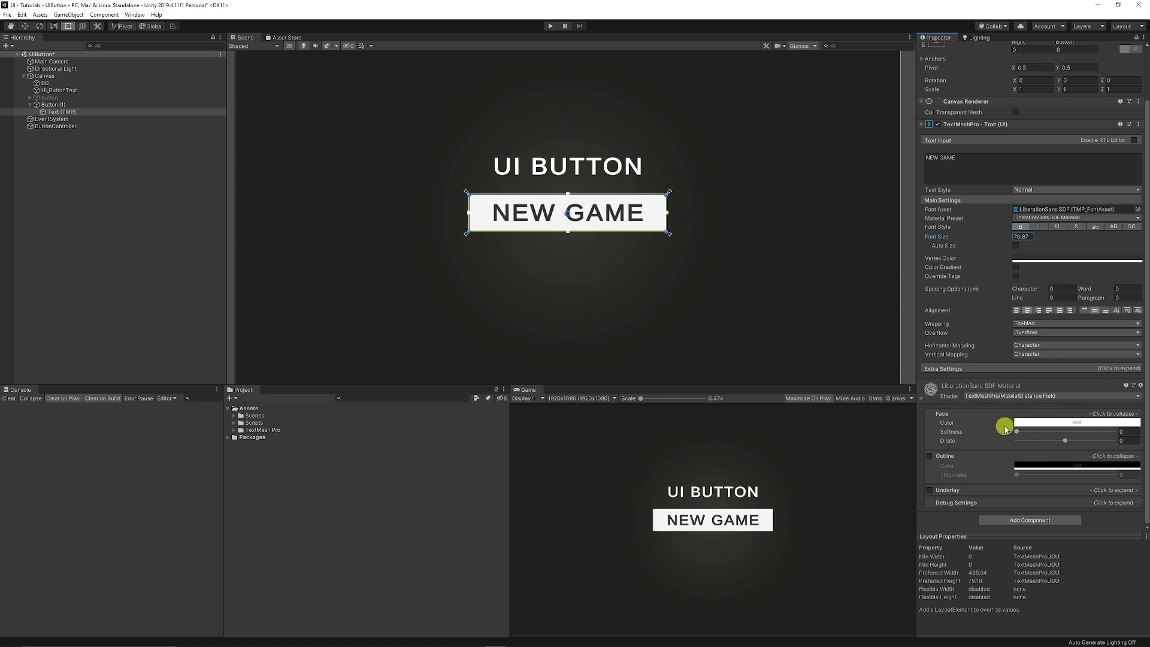
# Toggle Button (1)'s Image off and on, and try red for Normal Color before reverting to white.
pyautogui.click(62, 105)
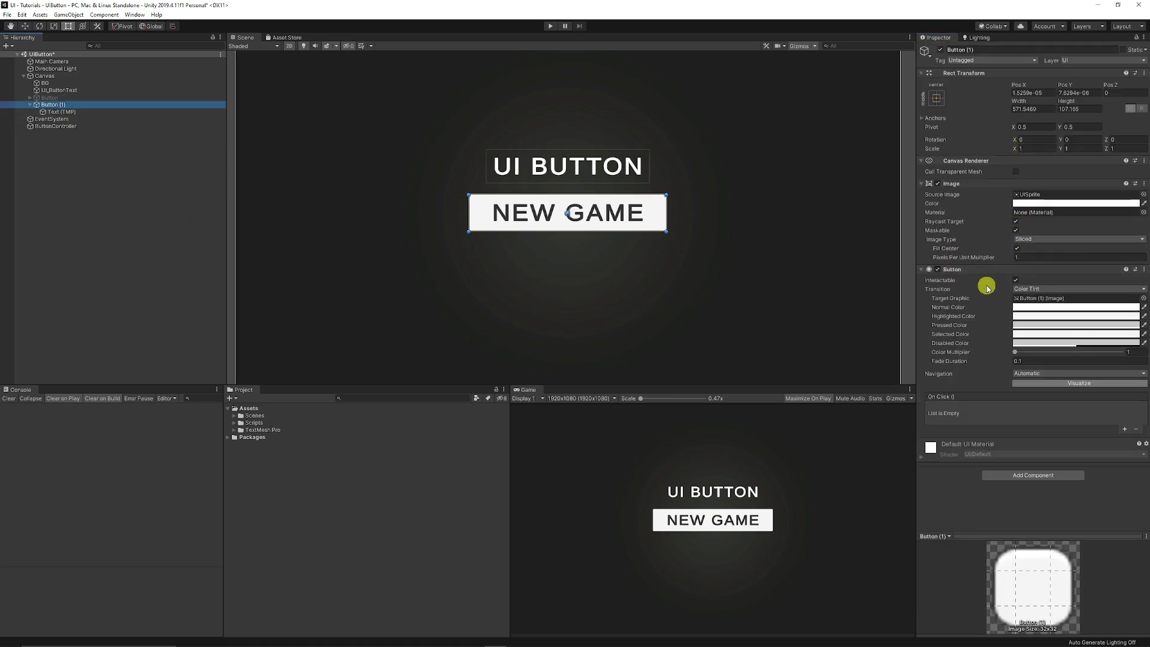
pyautogui.click(938, 184)
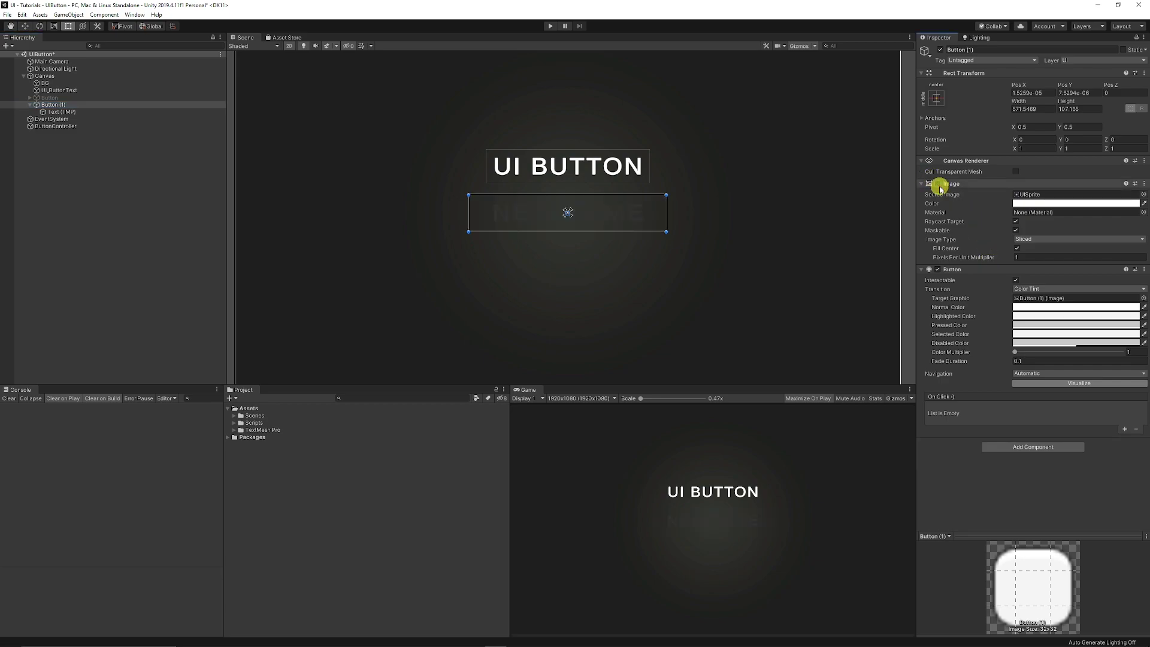
pyautogui.click(938, 184)
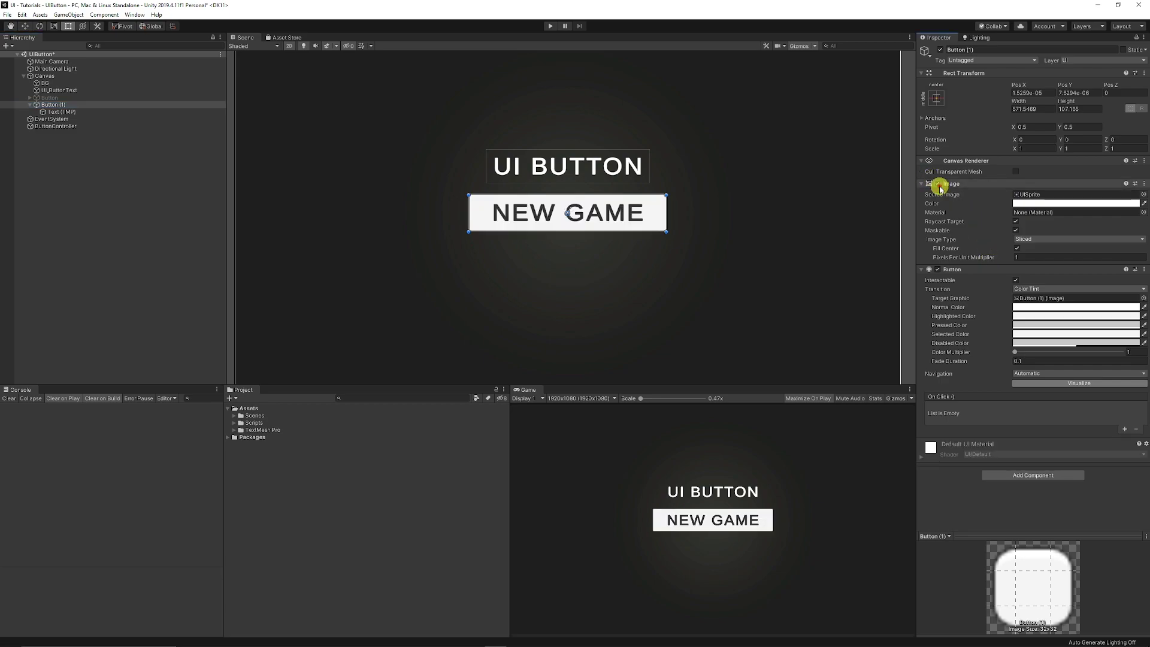
pyautogui.click(1018, 307)
pyautogui.moveTo(1095, 398); pyautogui.dragTo(1134, 349)
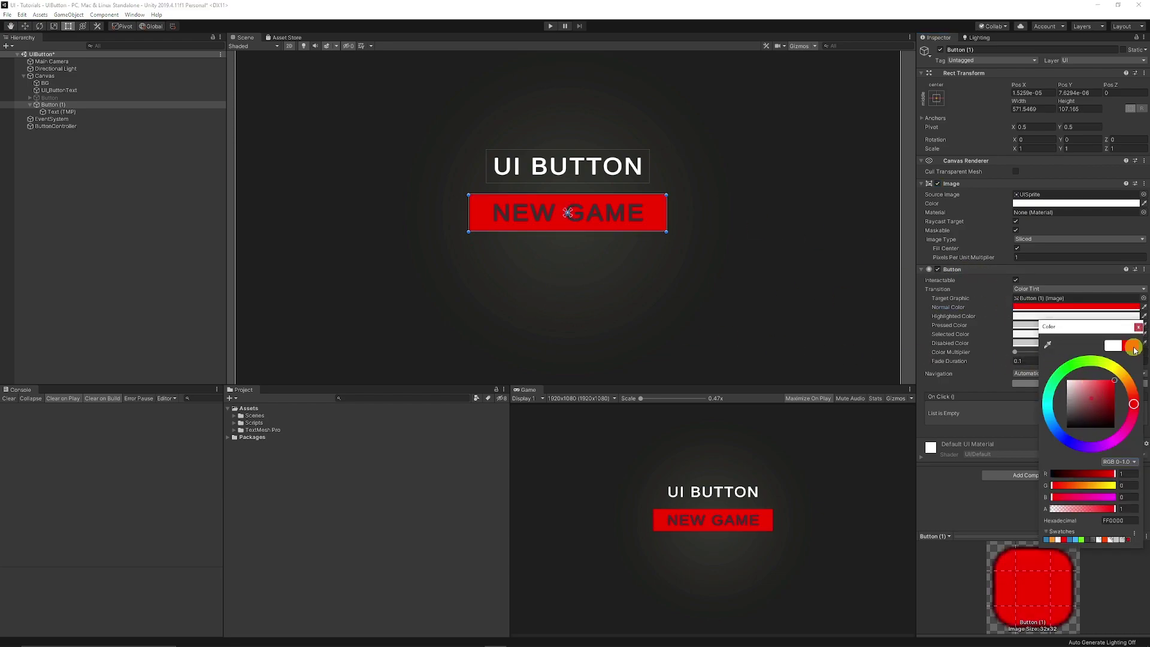
pyautogui.press('Escape')
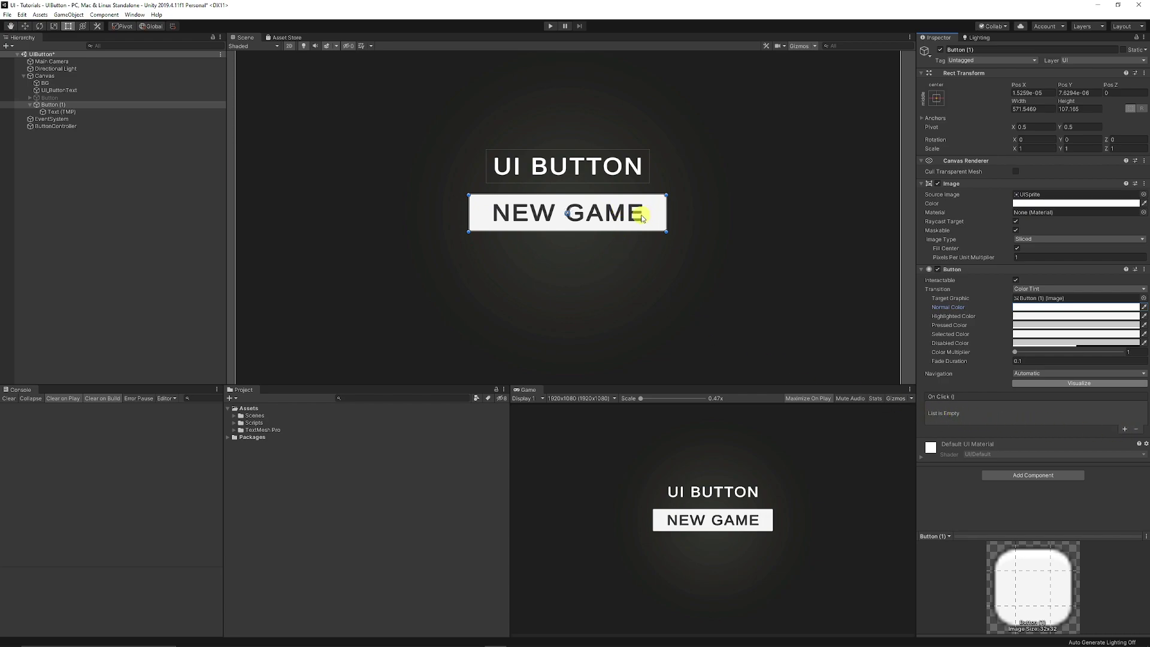
# Scroll the SpeedTutor Patreon page down to the Recent posts list.
pyautogui.scroll(2, 558, 252)
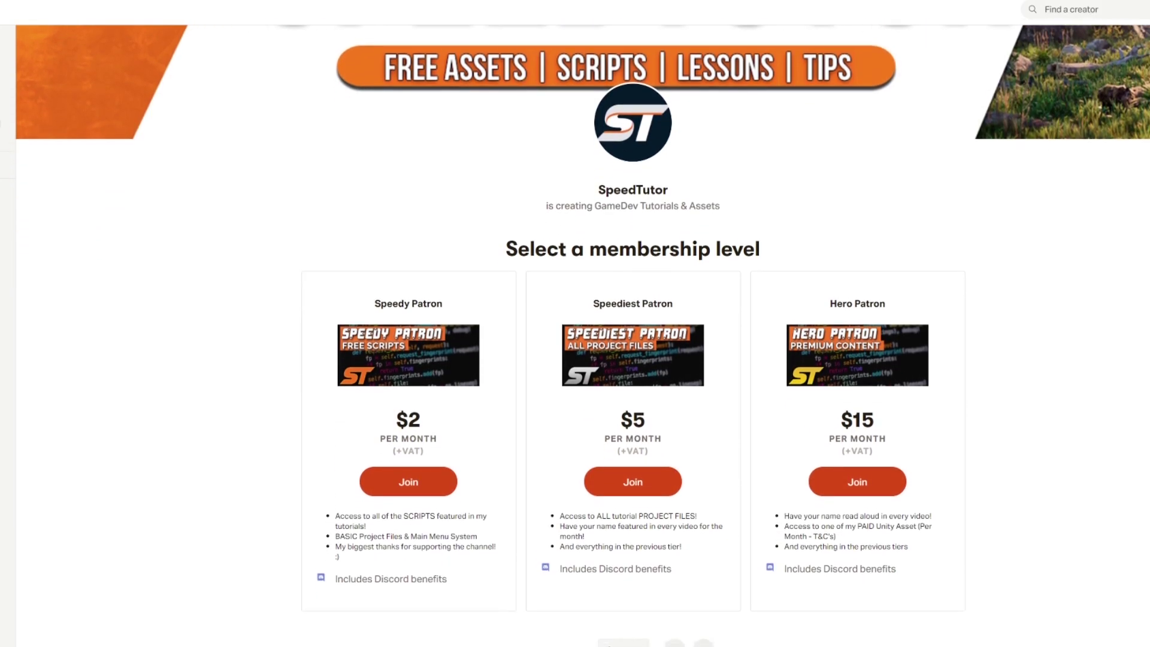
pyautogui.scroll(-8, 633, 336)
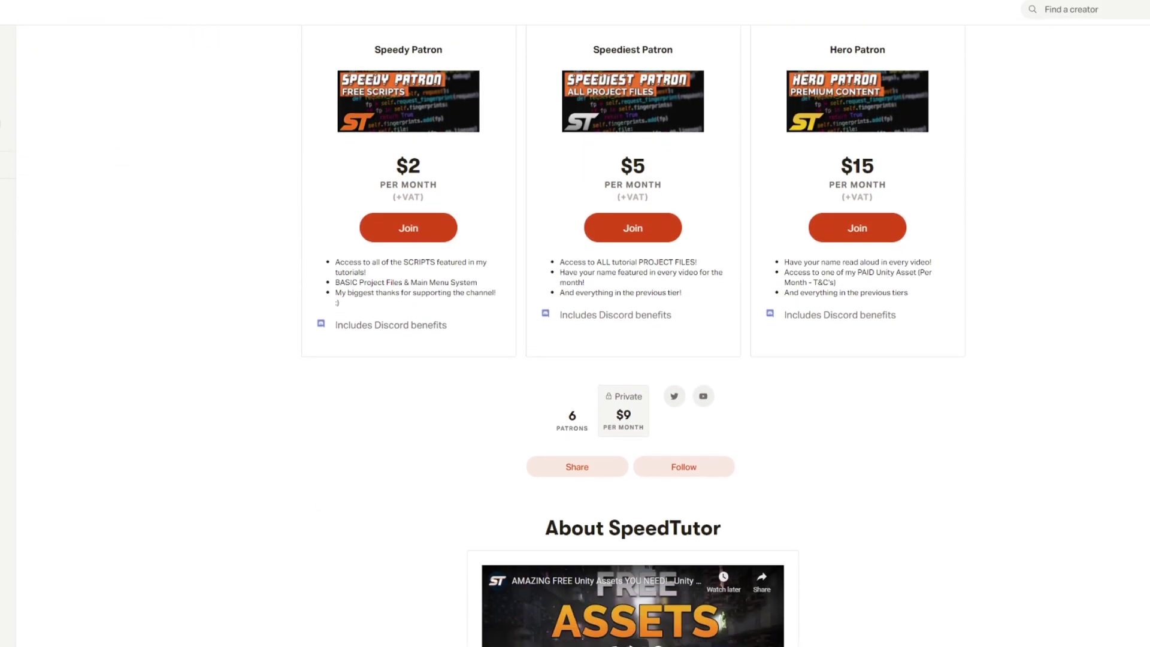
pyautogui.scroll(-8, 633, 353)
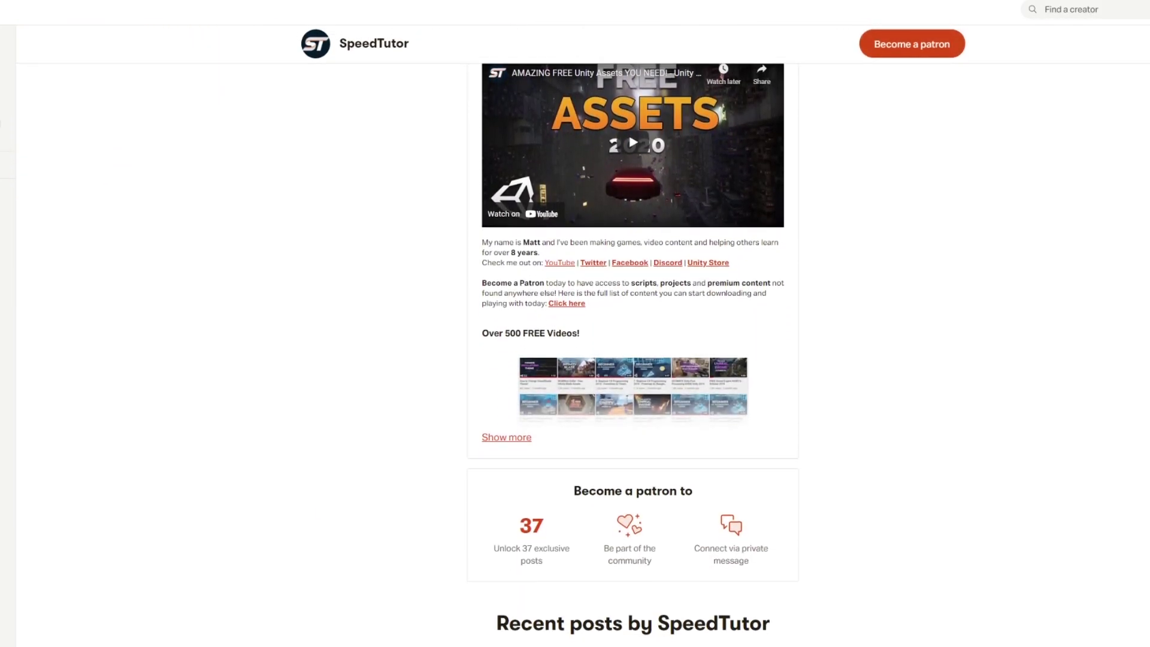
pyautogui.scroll(-8, 632, 353)
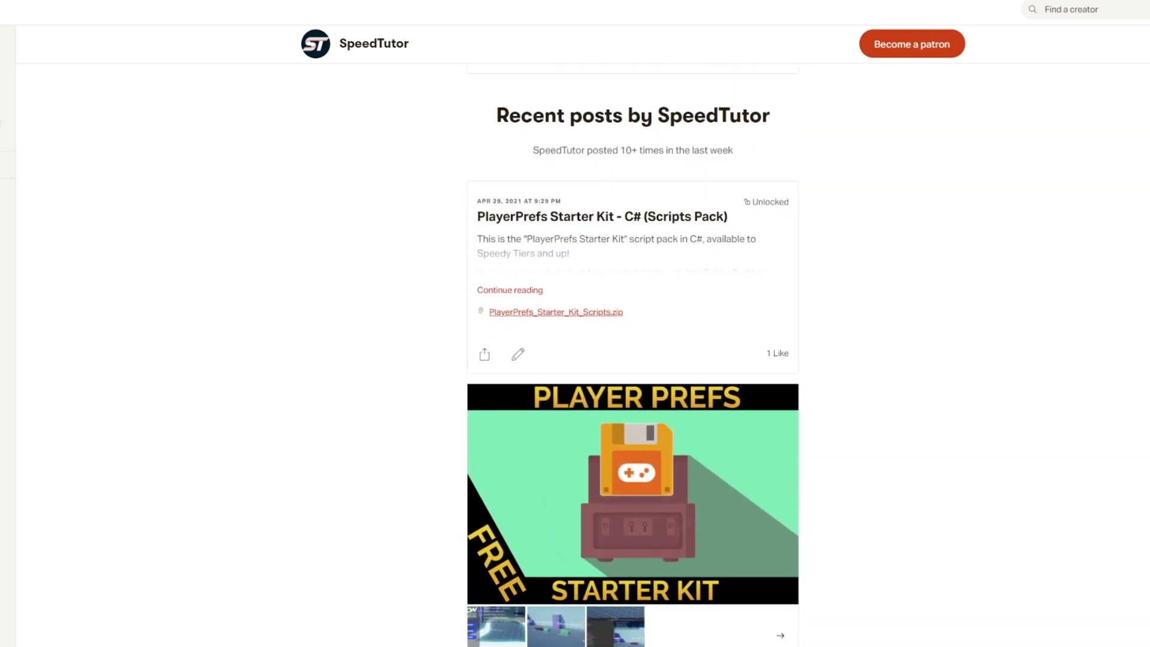
pyautogui.scroll(-3, 632, 353)
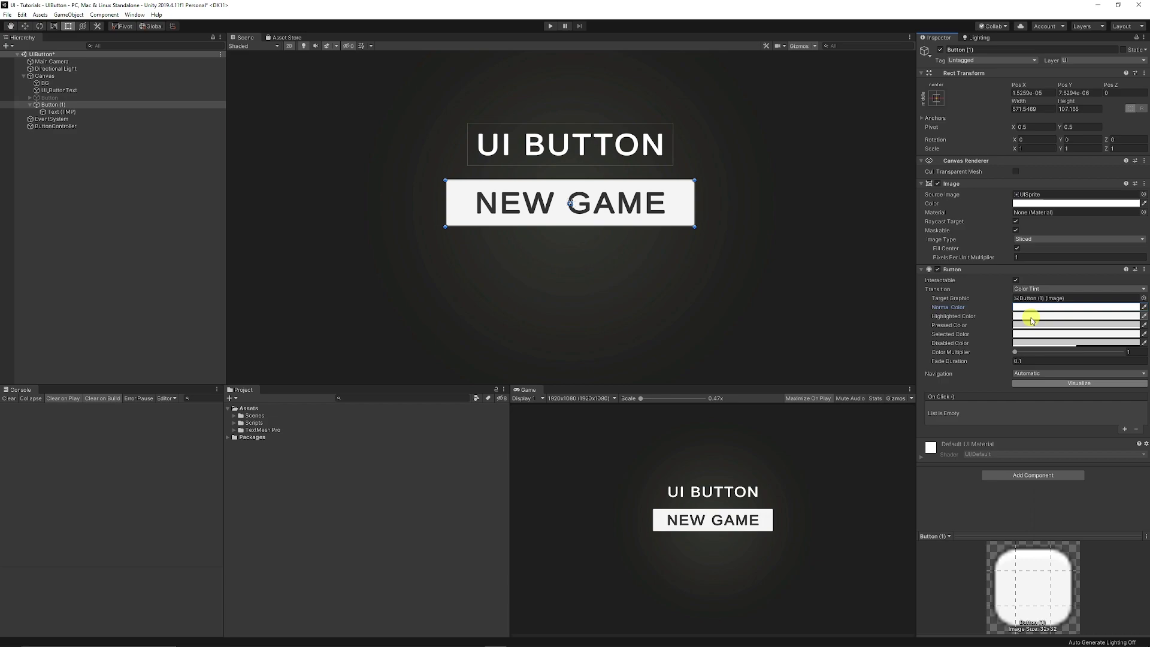
# Set Button (1)'s Highlighted Color to pure red FF0000 and check the hover in a play run.
pyautogui.click(1031, 317)
pyautogui.moveTo(1076, 398); pyautogui.dragTo(1114, 380)
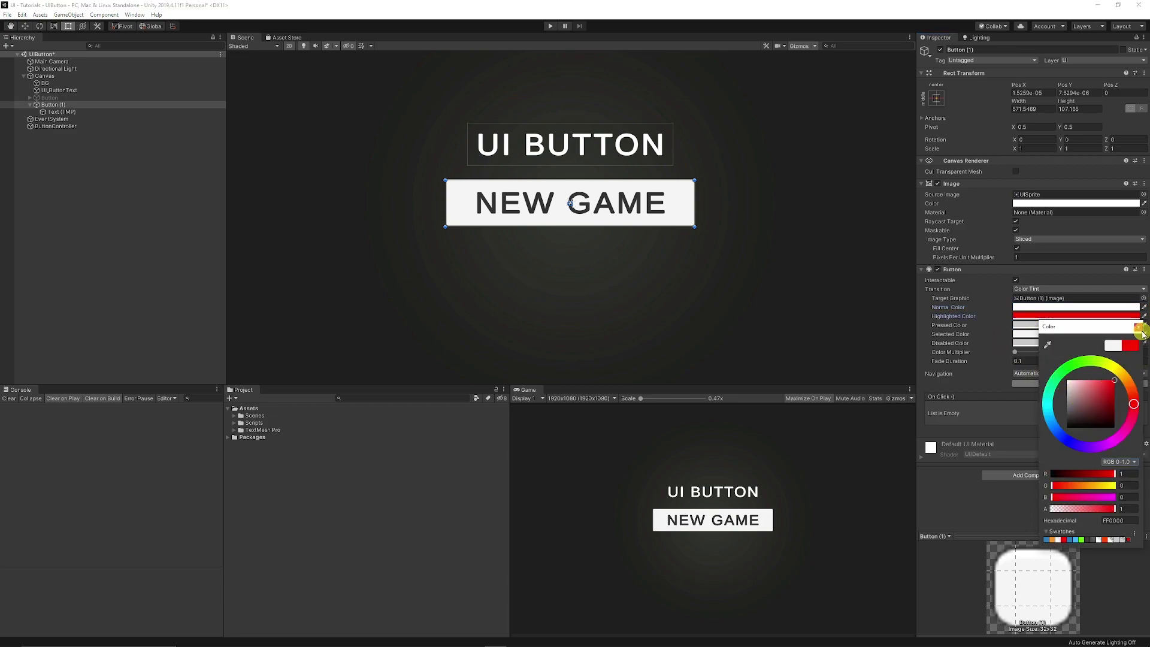
pyautogui.click(550, 26)
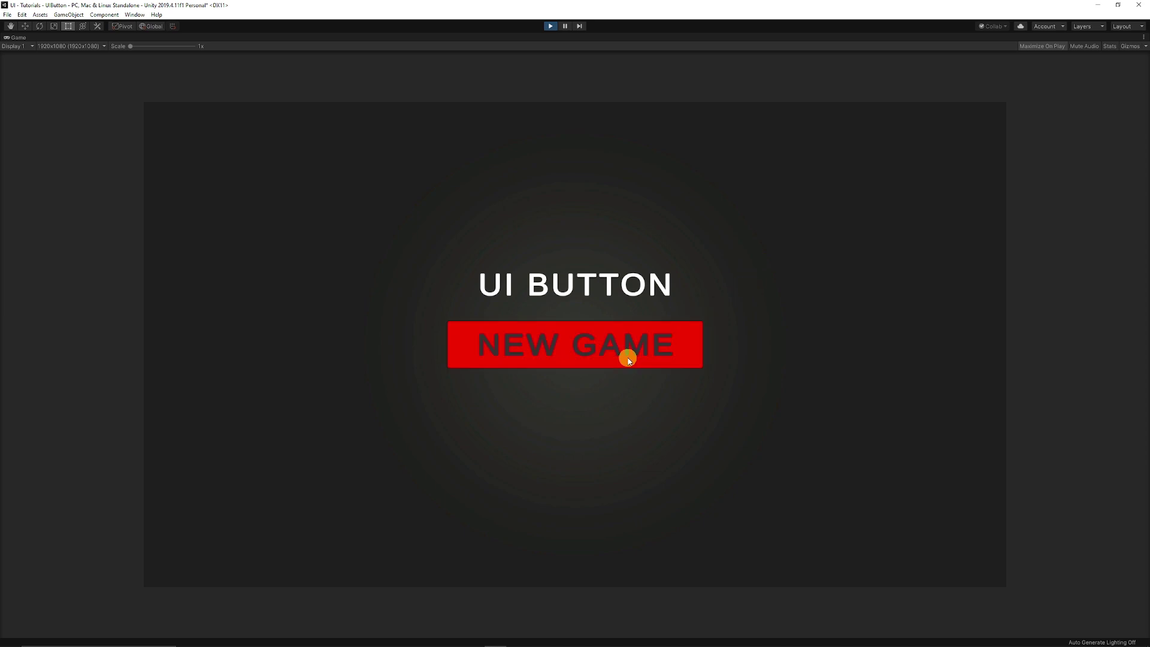
pyautogui.hotkey('ctrl', 'p')
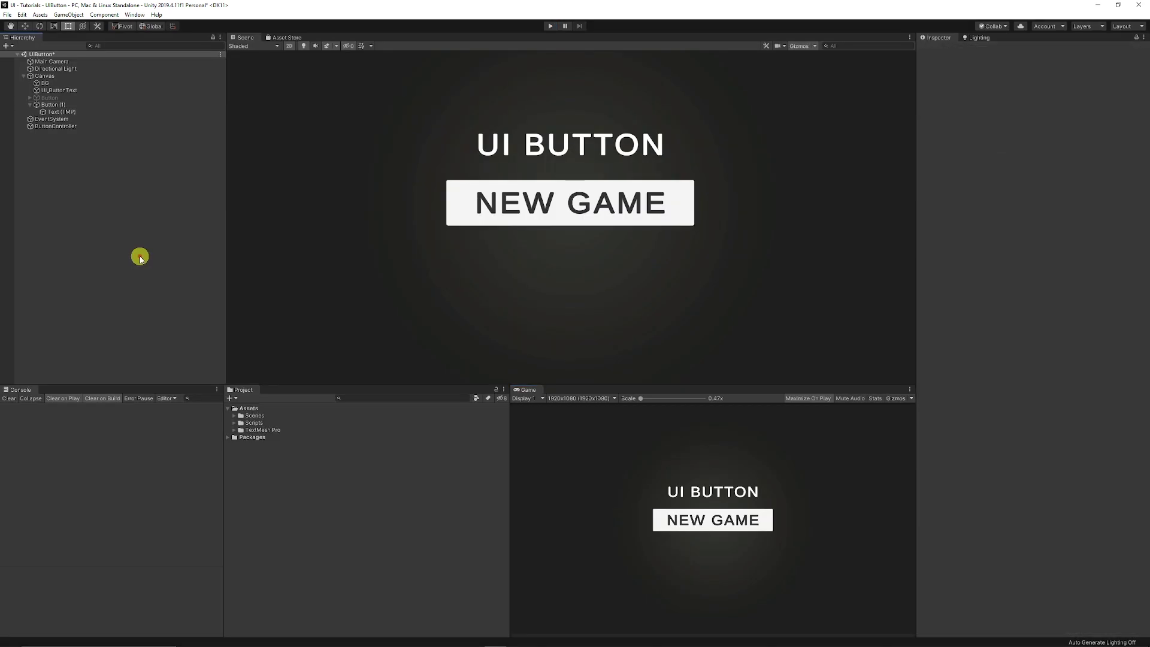
# Create an empty GameObject at the origin named ButtonController.
pyautogui.click(31, 106)
pyautogui.rightClick(55, 188)
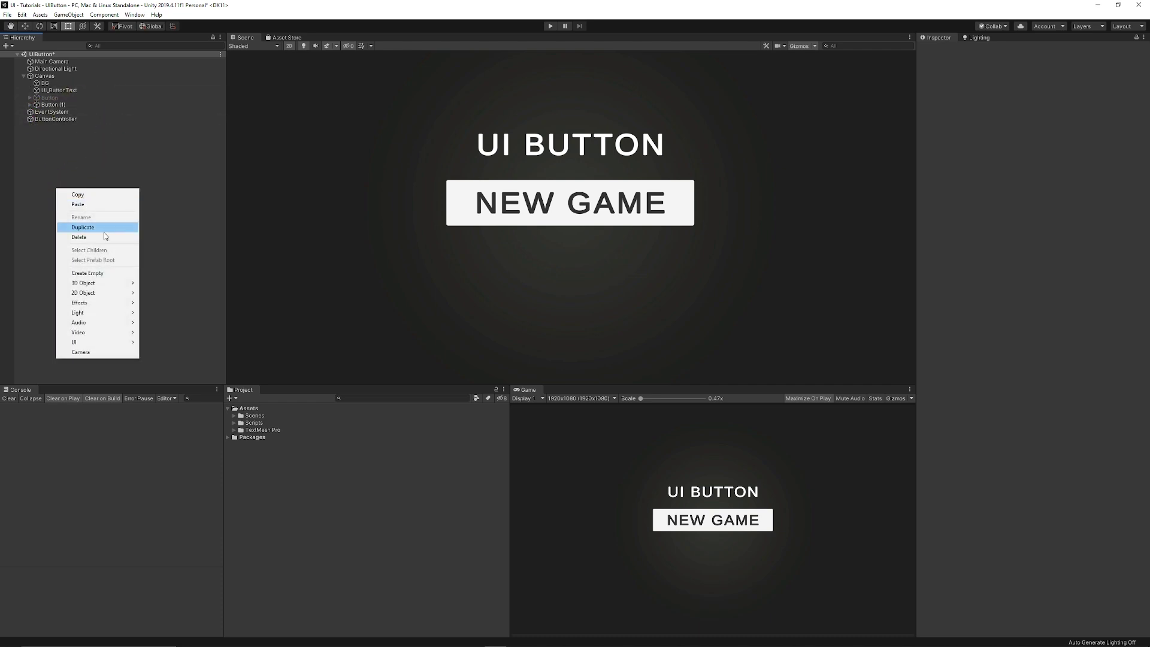
pyautogui.click(103, 273)
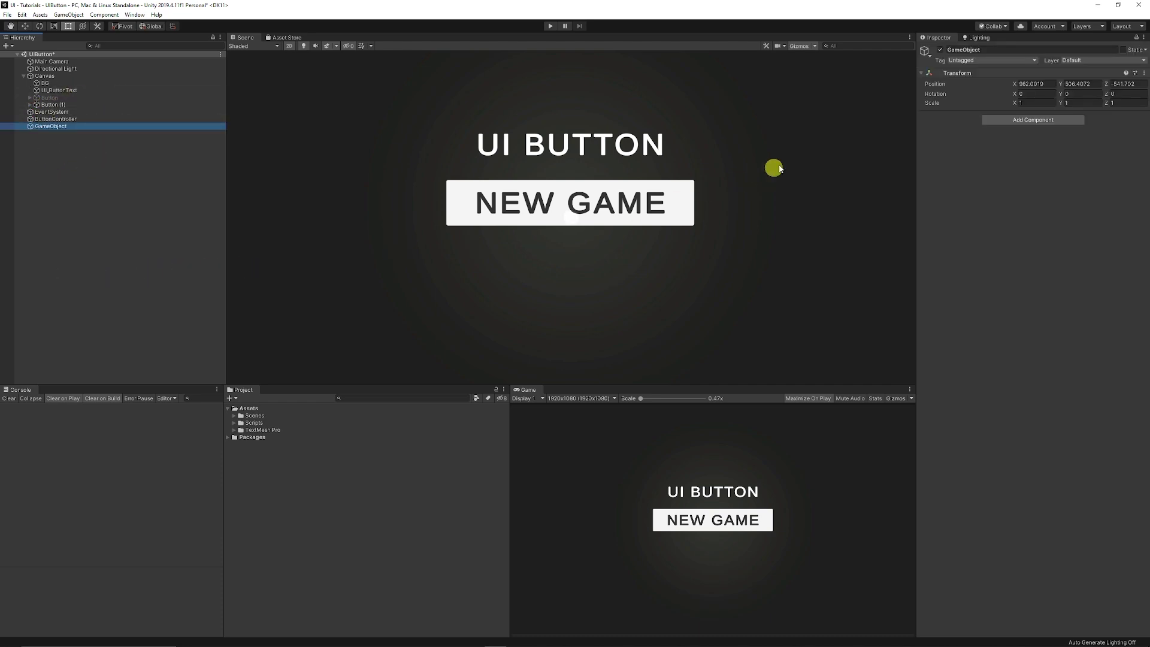
pyautogui.rightClick(921, 76)
pyautogui.click(937, 80)
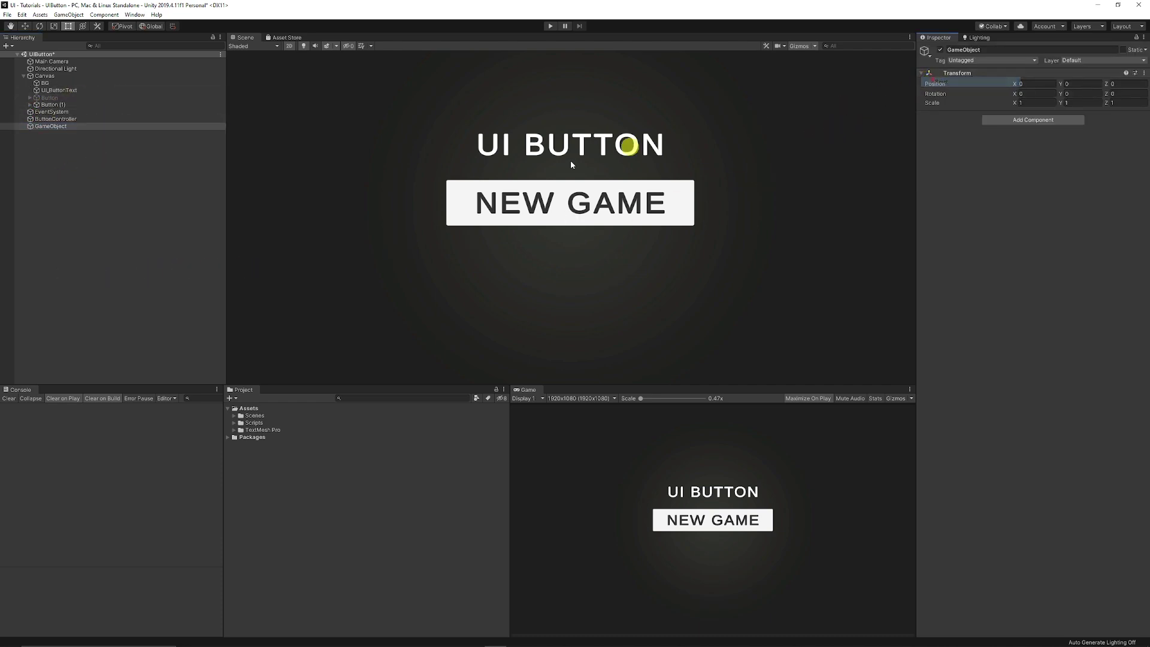
pyautogui.click(48, 127)
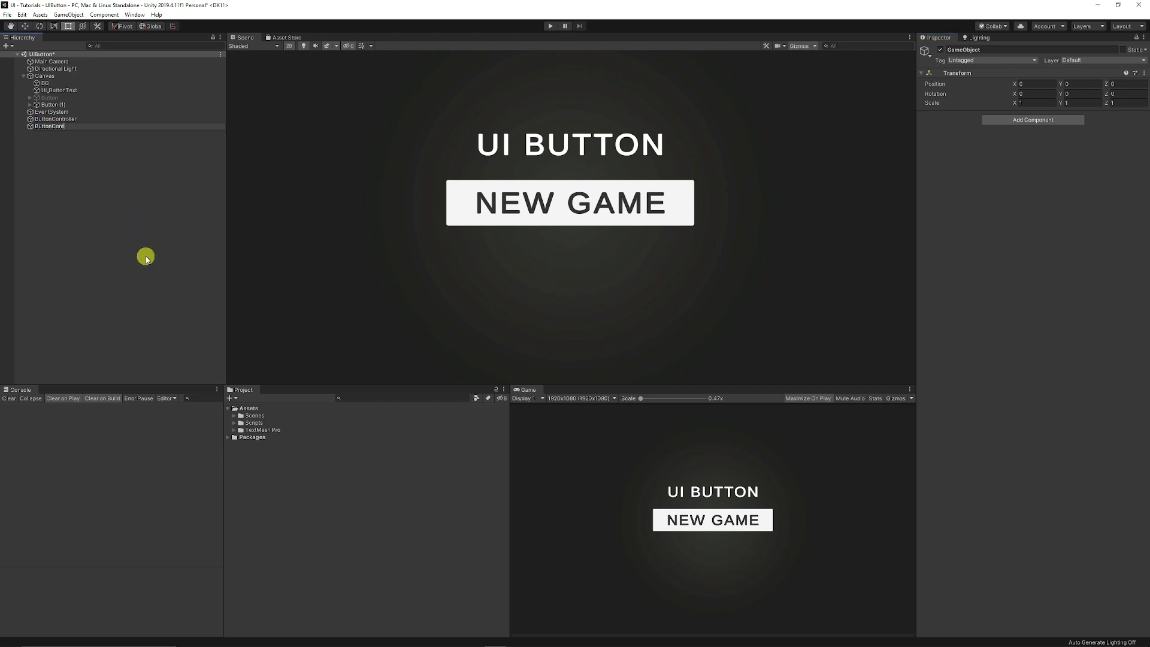
pyautogui.write('ButtonController')
pyautogui.press('Return')
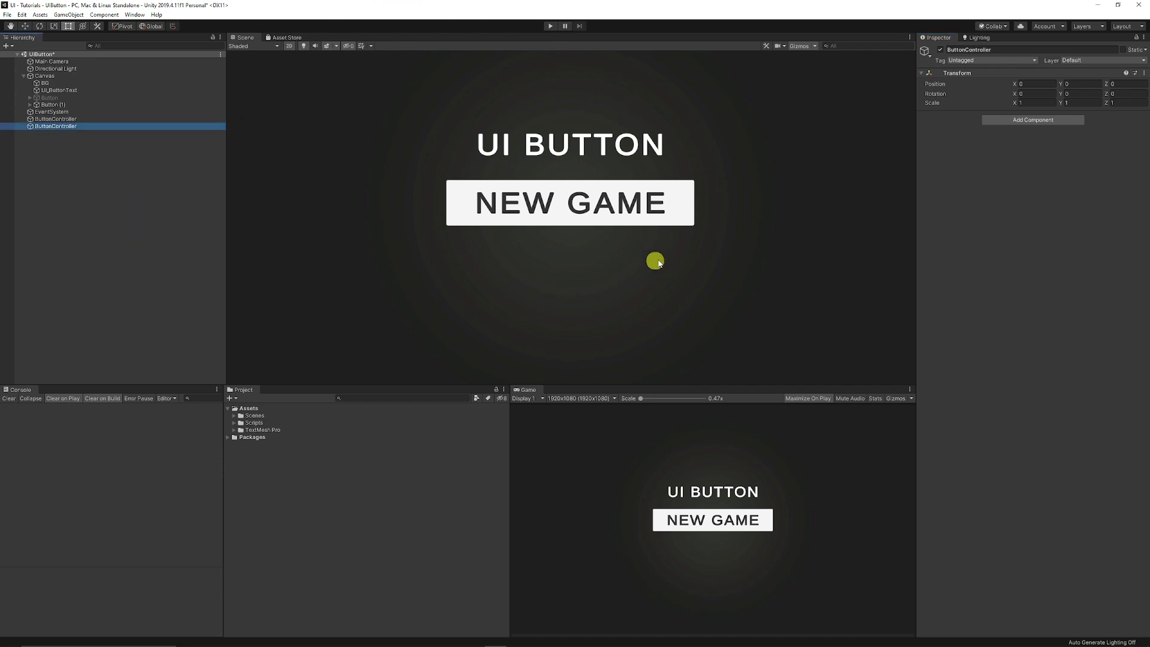
# Add a new script component named ButtonUI to ButtonController.
pyautogui.click(1044, 119)
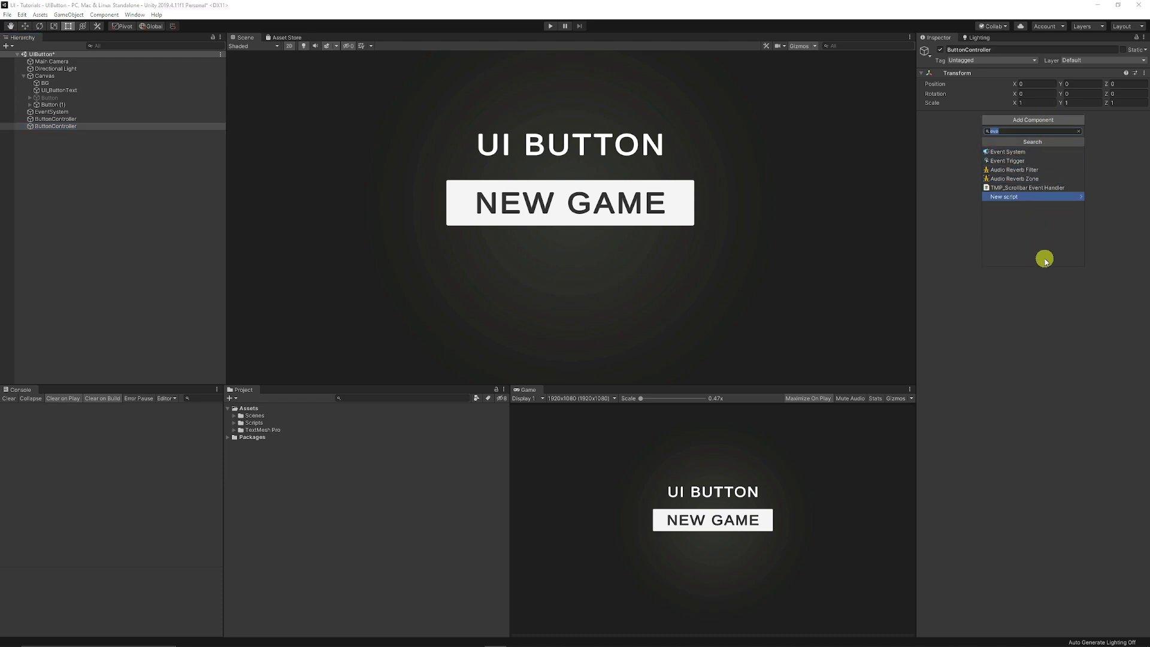
pyautogui.click(1016, 196)
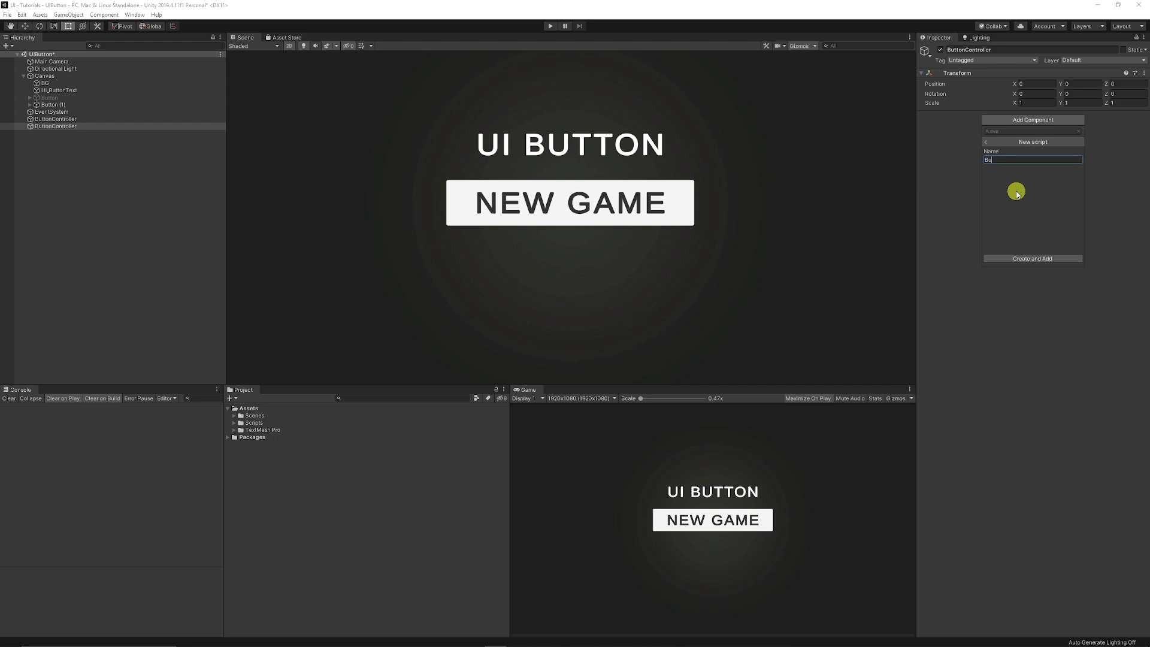
pyautogui.press('Return')
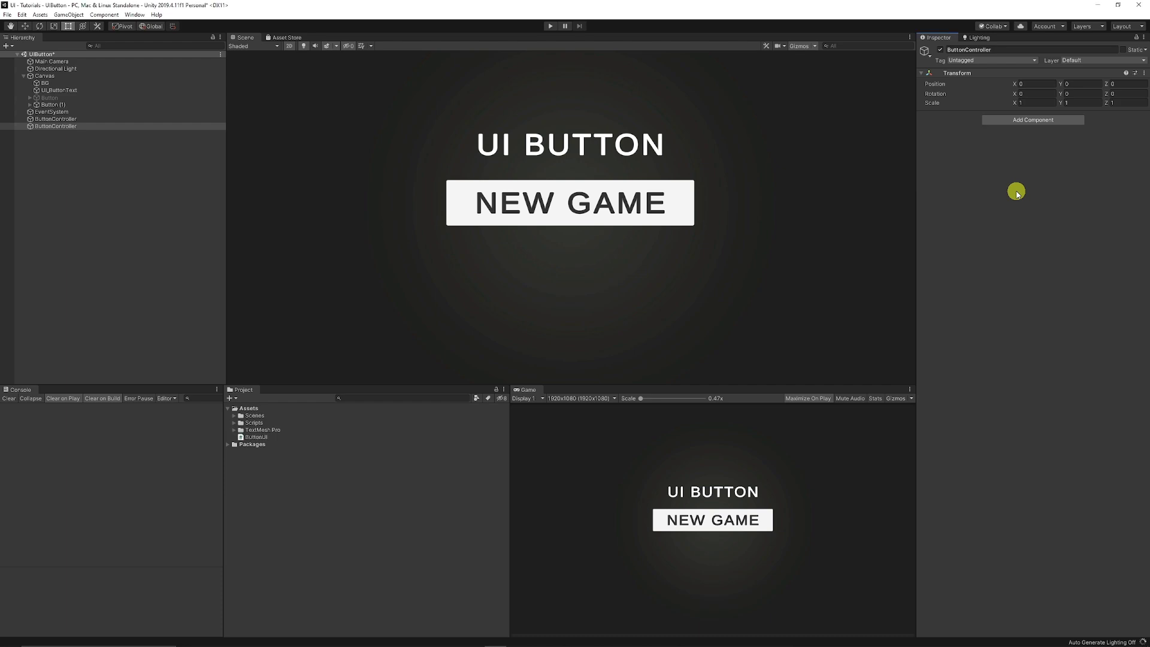
# Open ButtonUI.cs, add 'using UnityEngine.SceneManagement;', and delete the default Start and Update methods.
pyautogui.doubleClick(1029, 126)
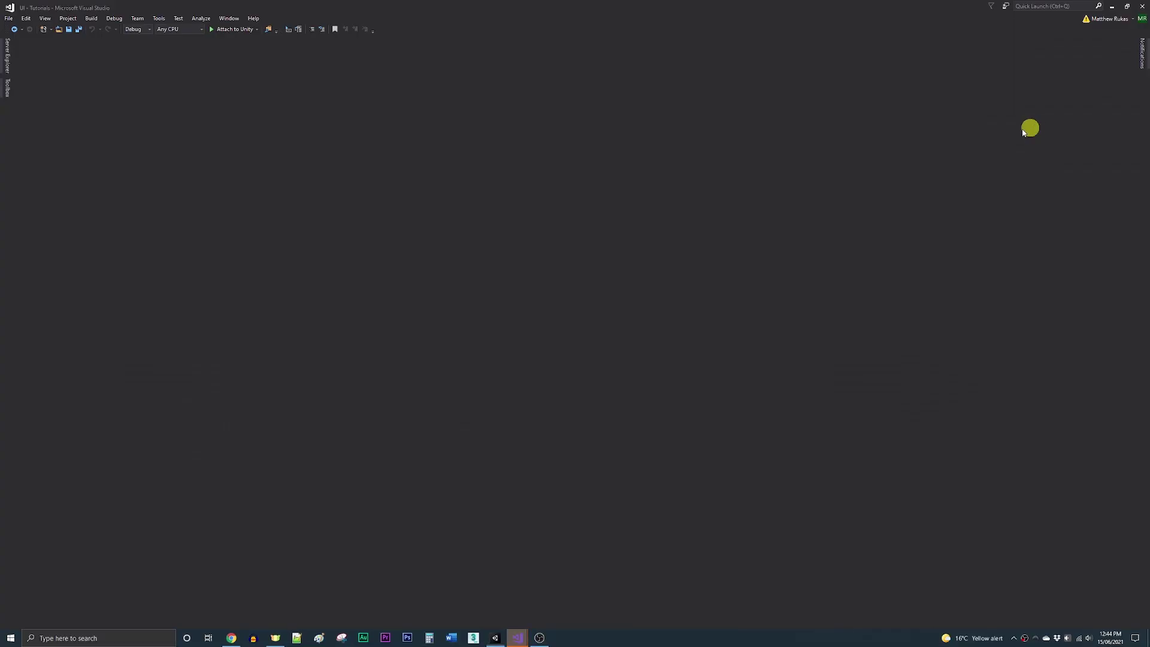
pyautogui.click(203, 72)
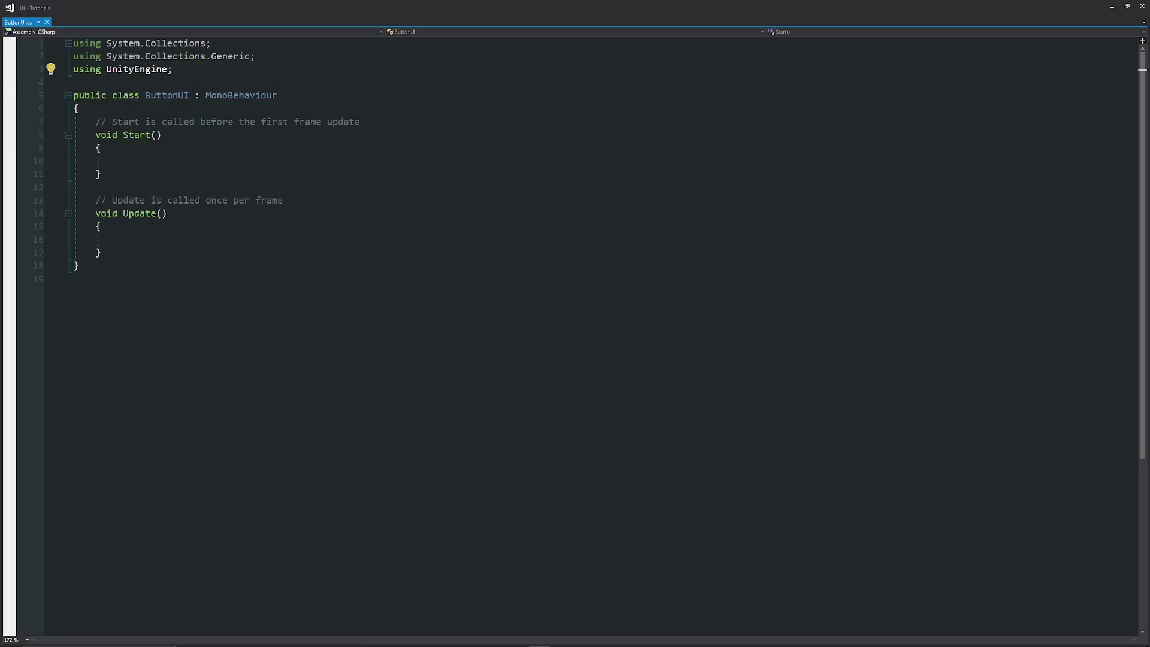
pyautogui.press('Return')
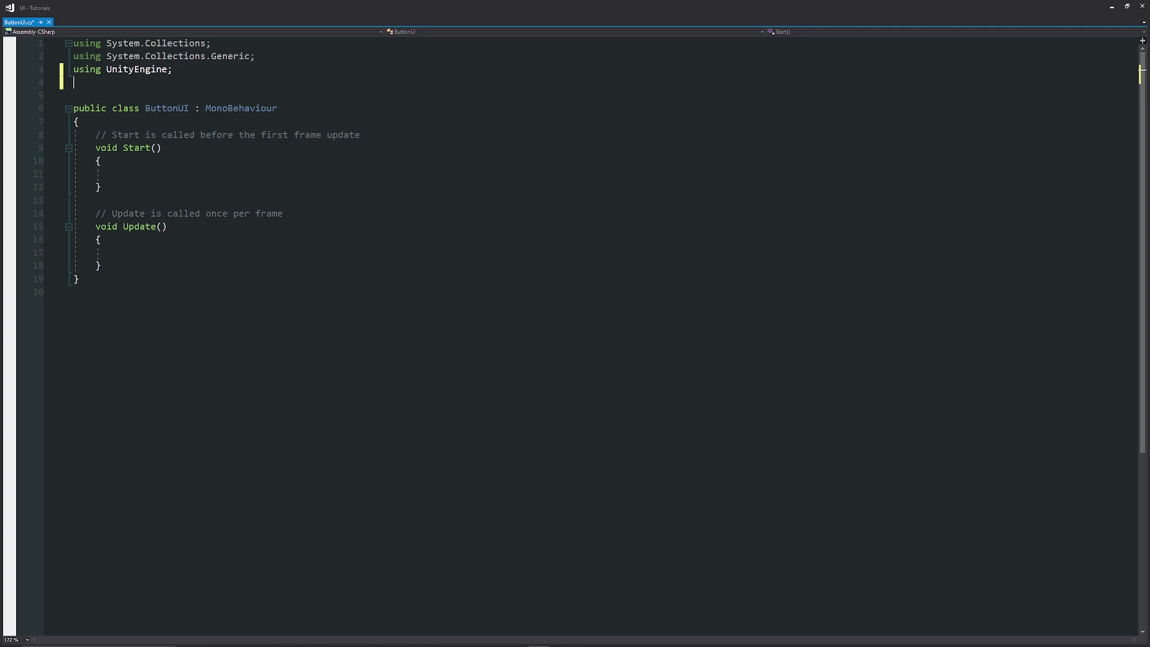
pyautogui.write('using U')
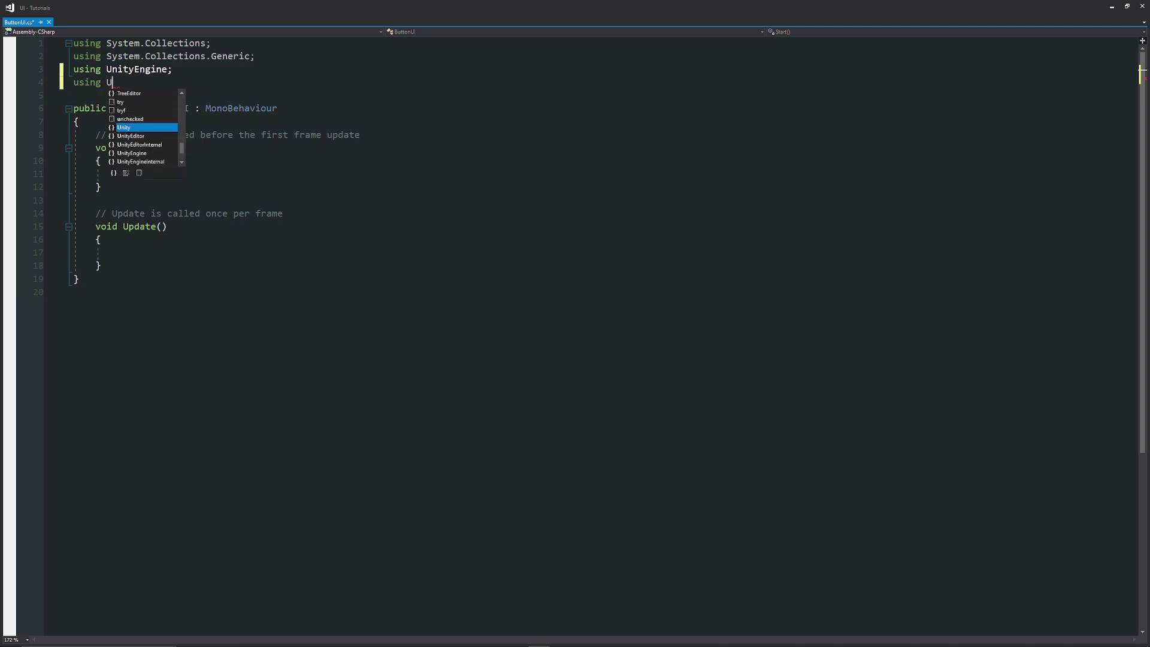
pyautogui.write('nityEngine.sc')
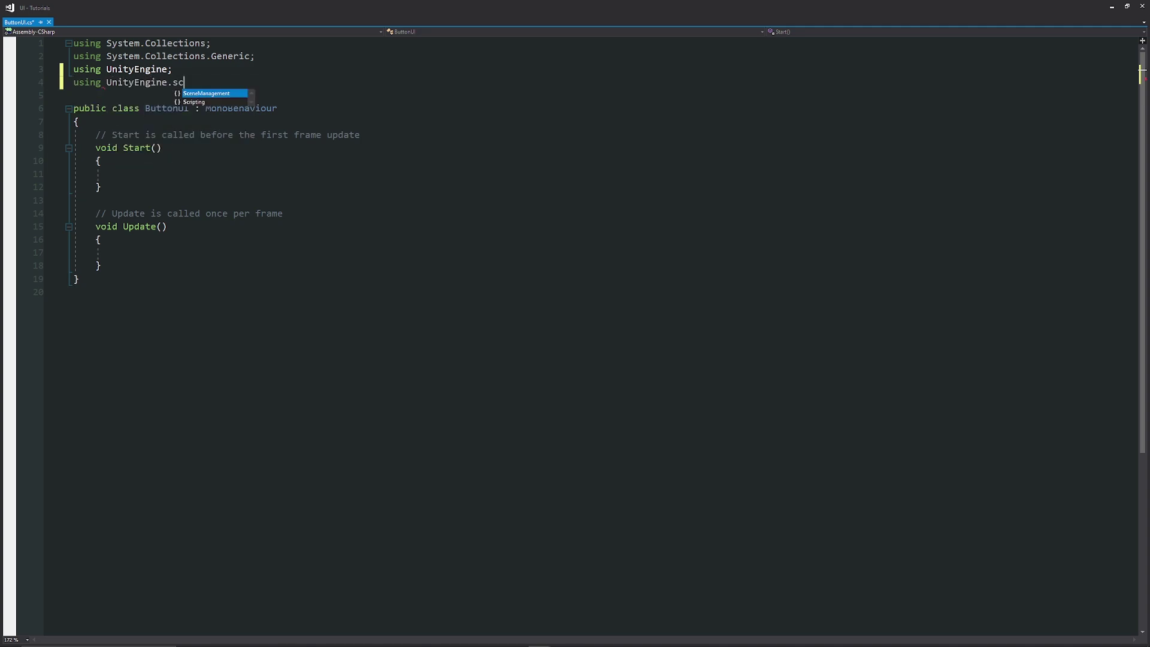
pyautogui.press('Tab')
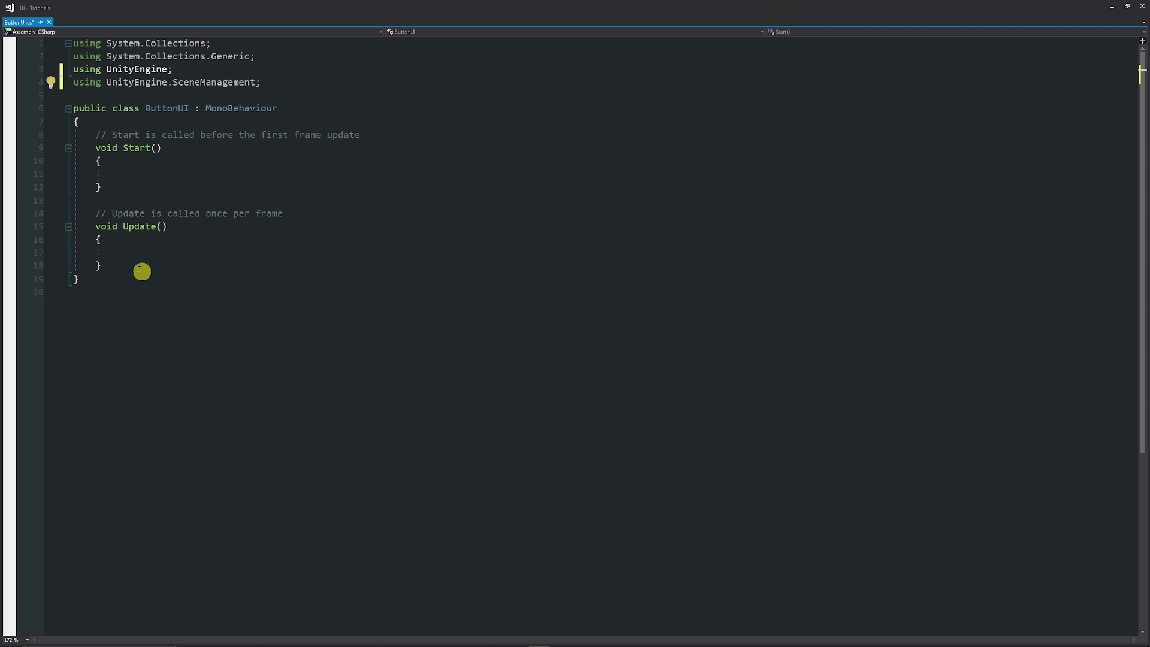
pyautogui.moveTo(142, 269); pyautogui.dragTo(24, 140)
pyautogui.press('Delete')
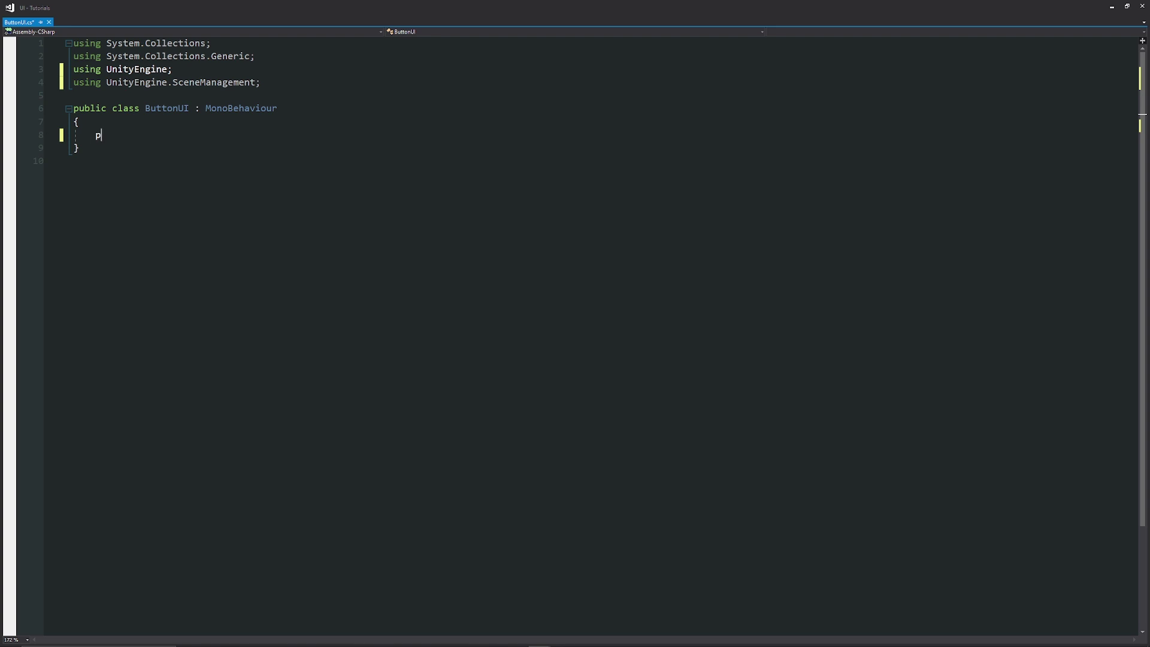
# Write a public NewGameButton() method that calls SceneManager.LoadScene.
pyautogui.write('ublic void NewG')
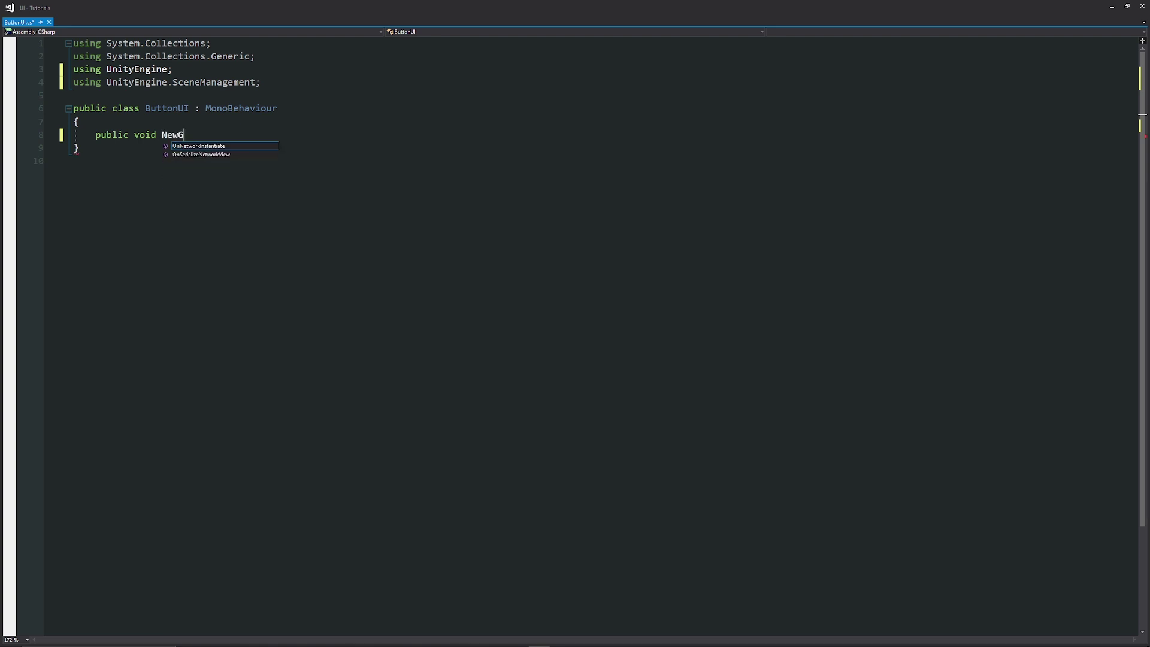
pyautogui.write('ameButton(')
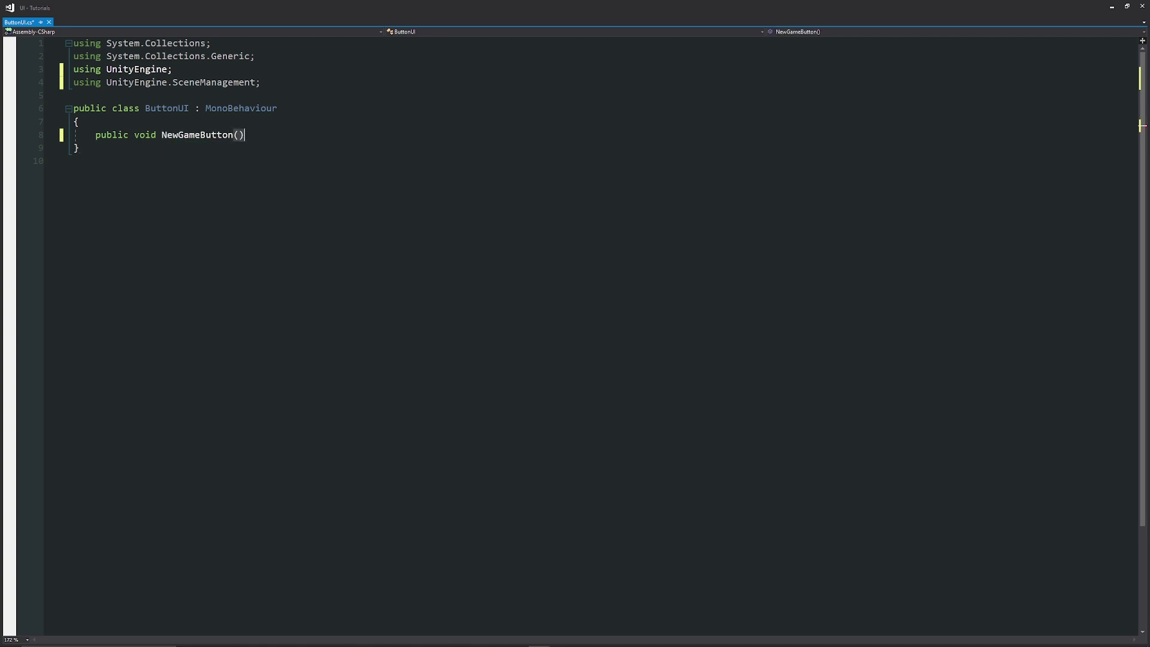
pyautogui.write('{')
pyautogui.press('Return')
pyautogui.write('}')
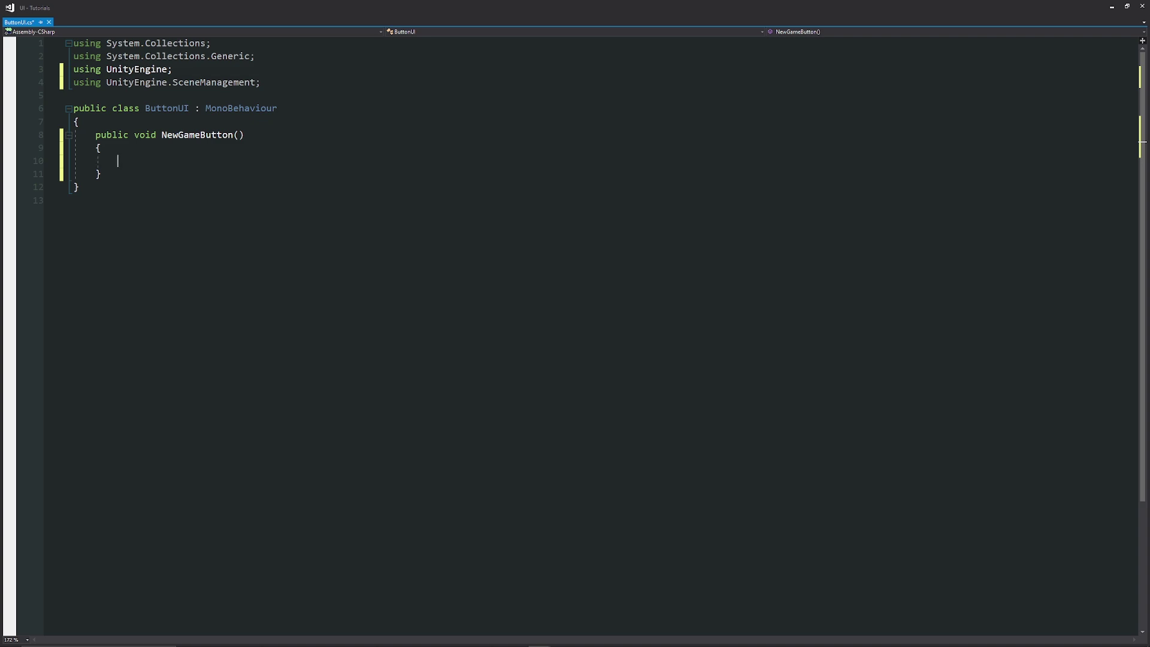
pyautogui.write('SceneManager.lo')
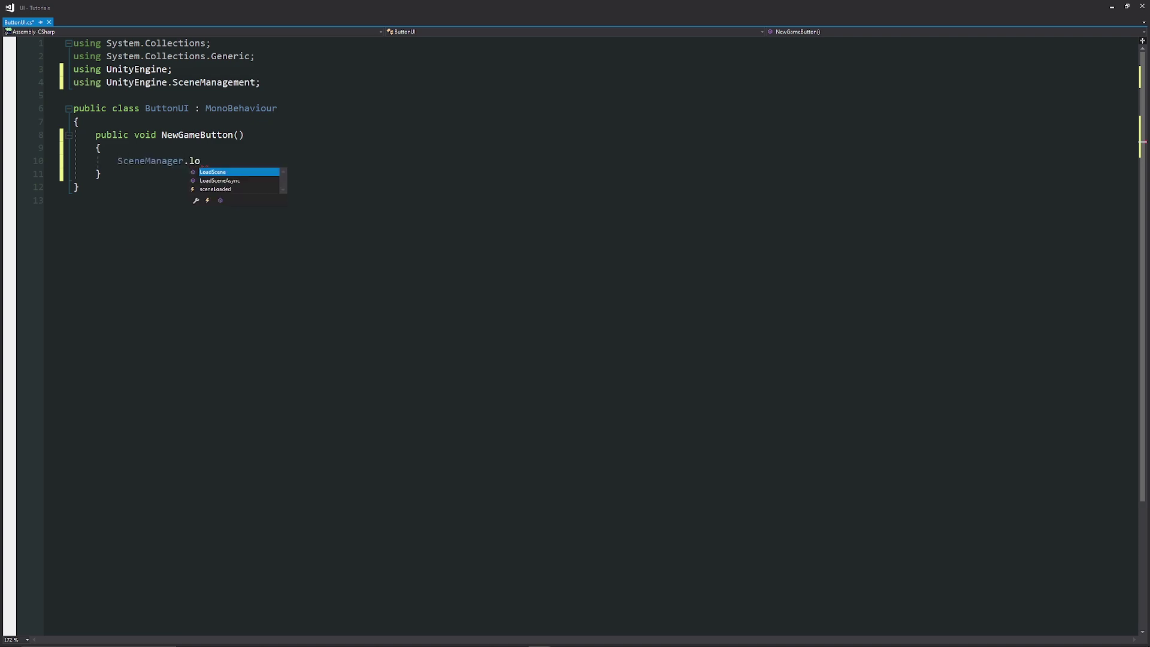
pyautogui.press('Tab')
pyautogui.write('(')
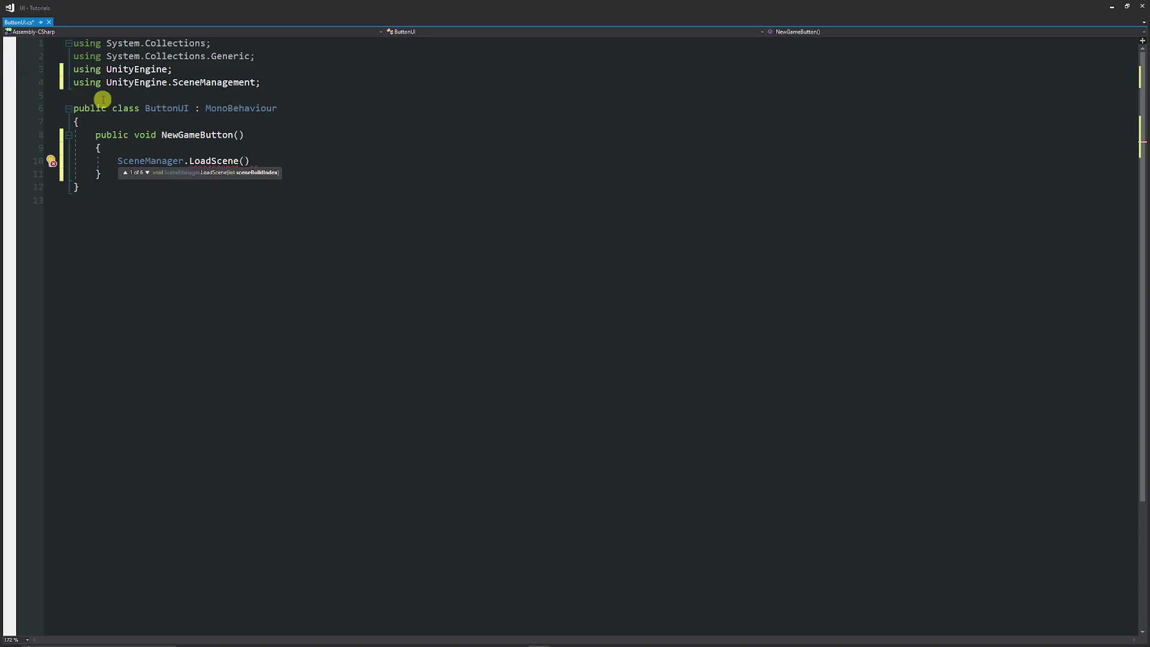
# Add a [SerializeField] private string newGameLevel = "Level1", pass it to LoadScene, and save.
pyautogui.click(153, 122)
pyautogui.press('Return')
pyautogui.press('Return')
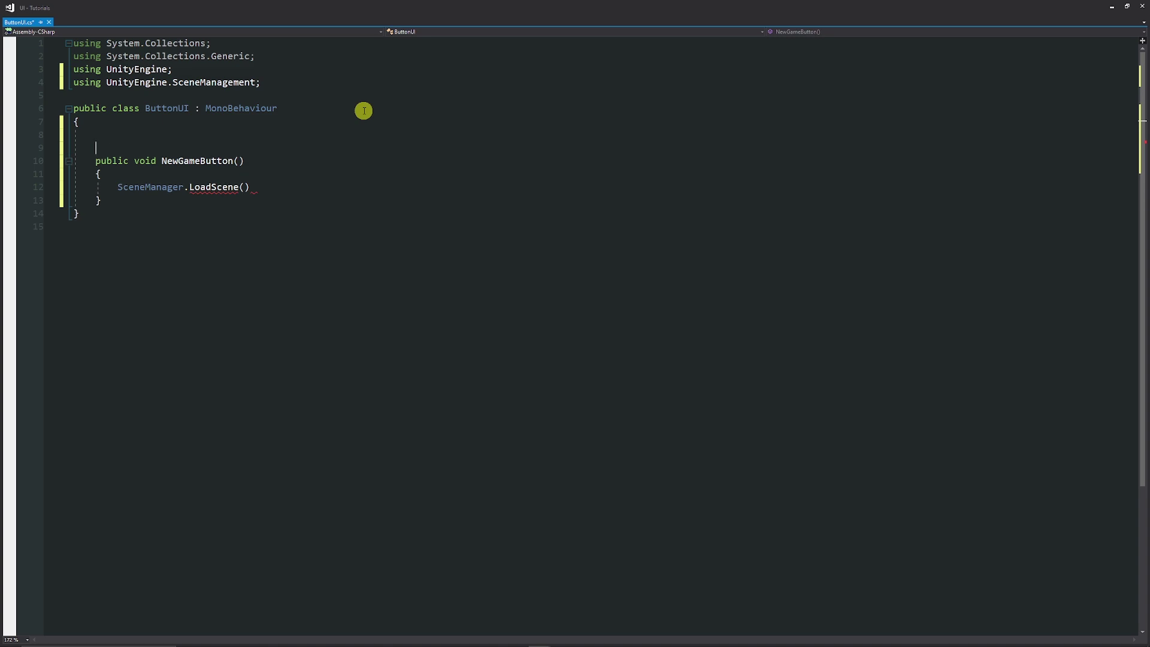
pyautogui.write('[SerializeField] pri')
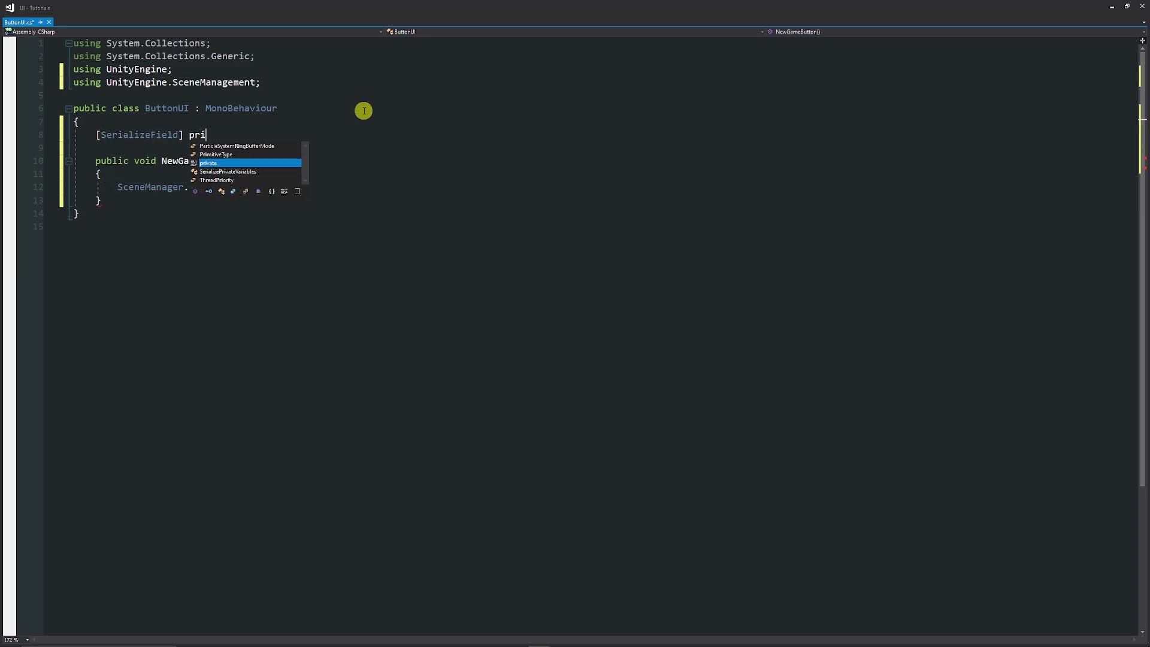
pyautogui.write('vate string newGameLevel = "Level1";')
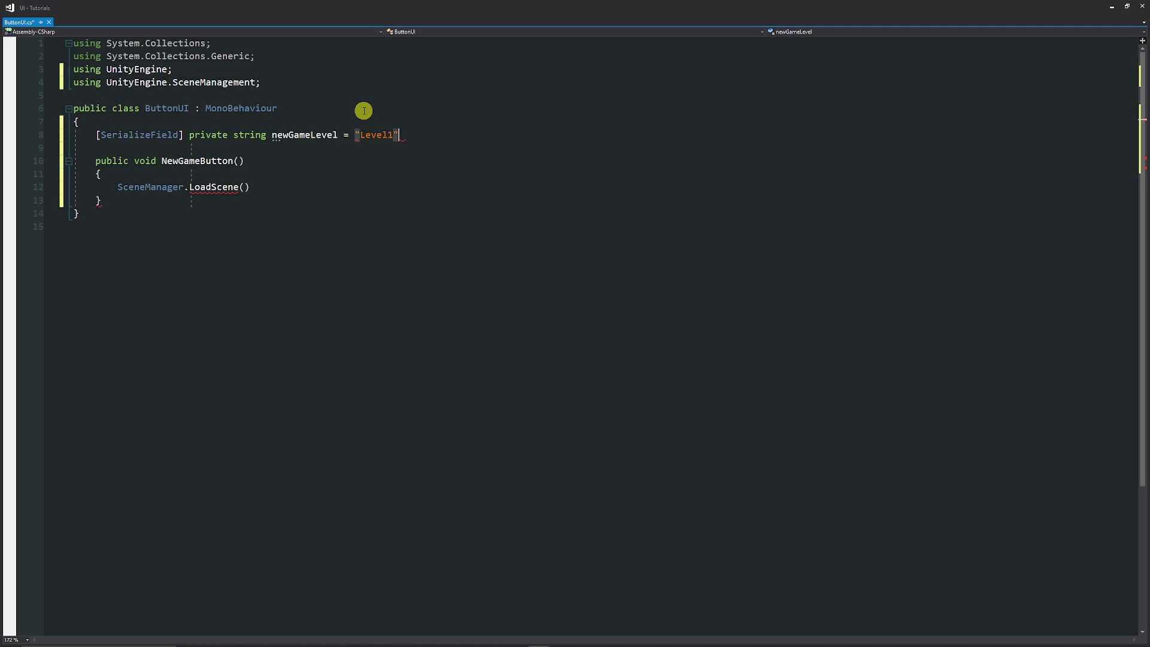
pyautogui.doubleClick(313, 134)
pyautogui.hotkey('ctrl', 'c')
pyautogui.click(246, 188)
pyautogui.hotkey('ctrl', 'v')
pyautogui.press('End')
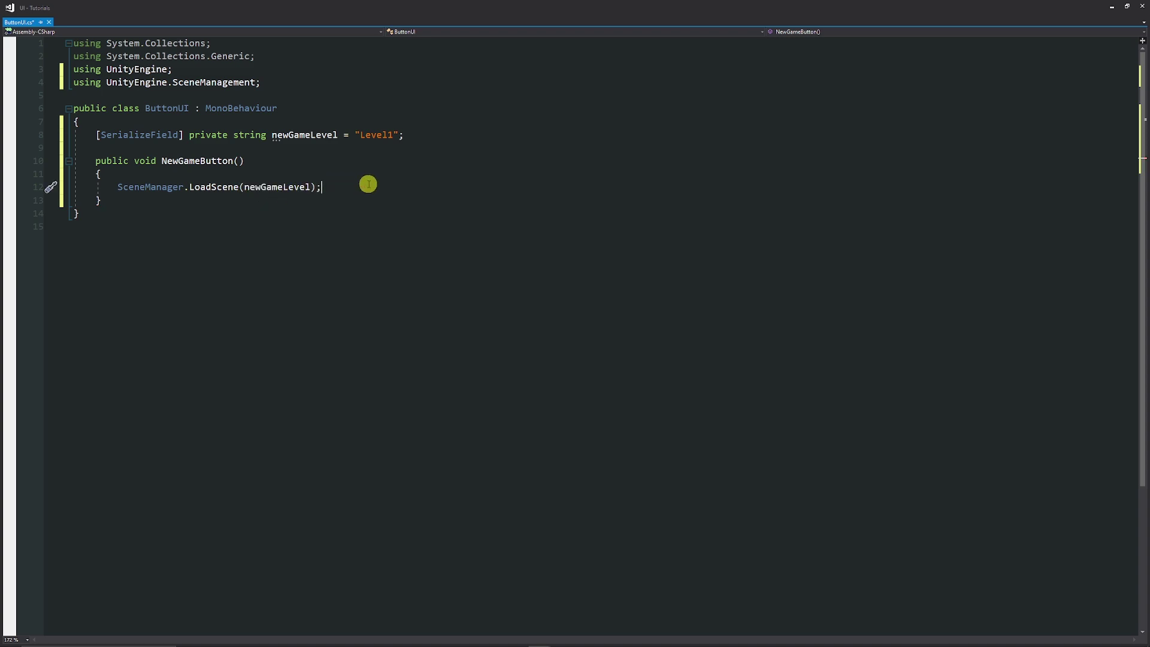
pyautogui.hotkey('ctrl', 's')
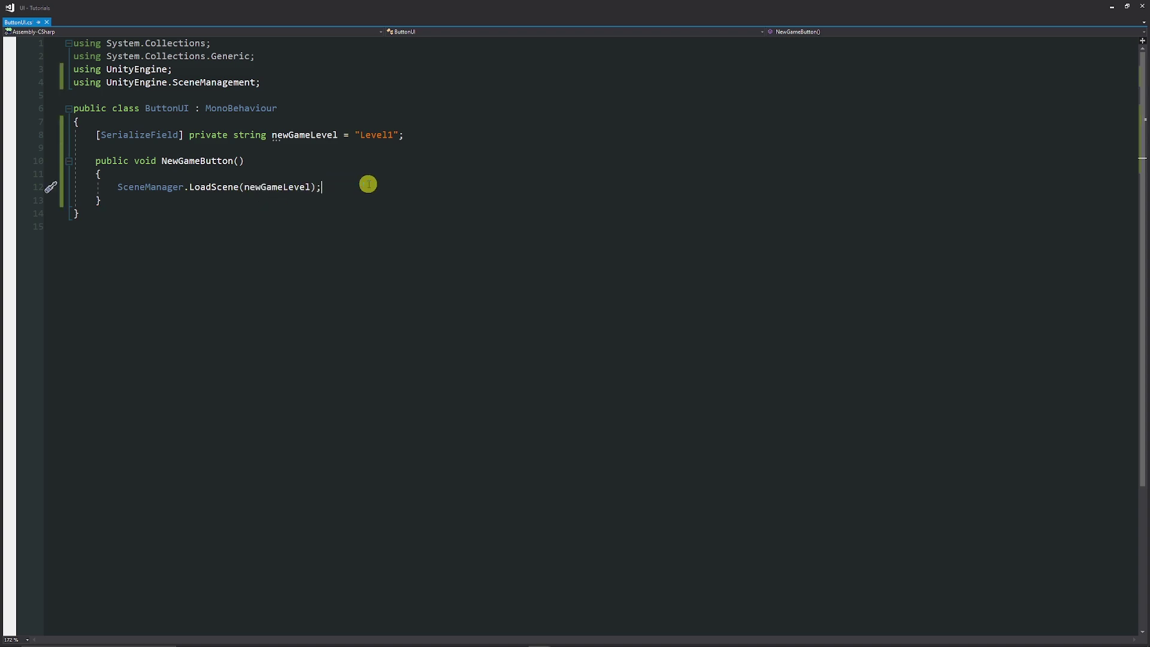
# Back in Unity, check that ButtonController's New Game Level field reads Level1.
pyautogui.hotkey('alt', 'Tab')
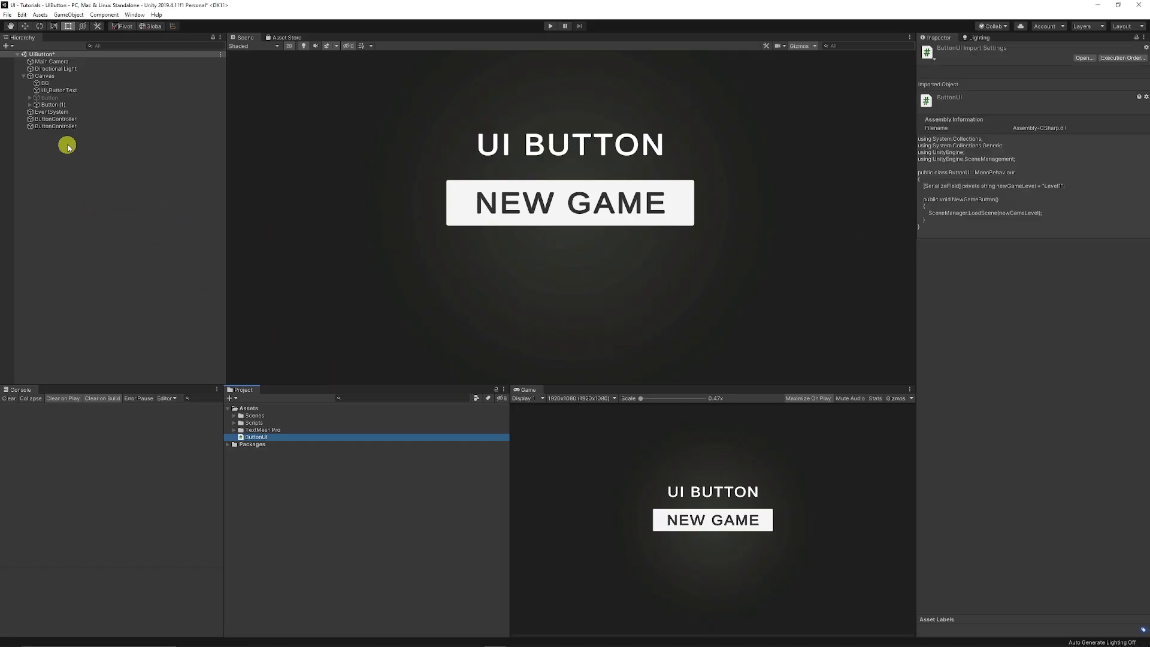
pyautogui.click(55, 119)
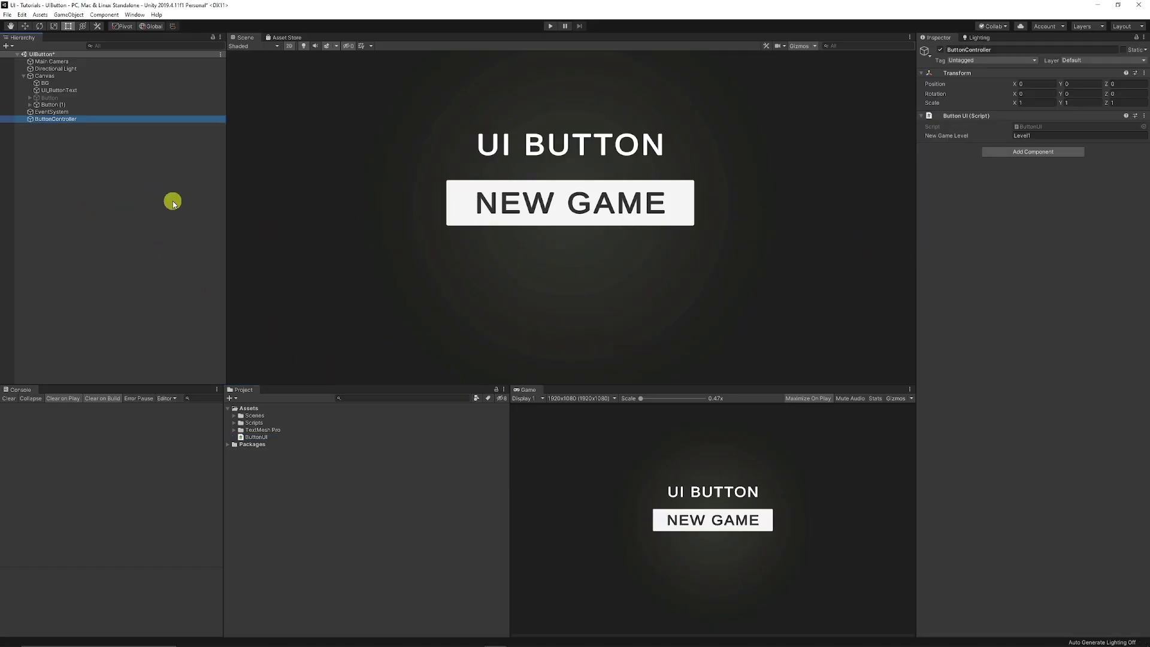
pyautogui.click(1028, 136)
# Expand the Assets > Scenes folder in the Project panel to list the scenes.
pyautogui.click(235, 417)
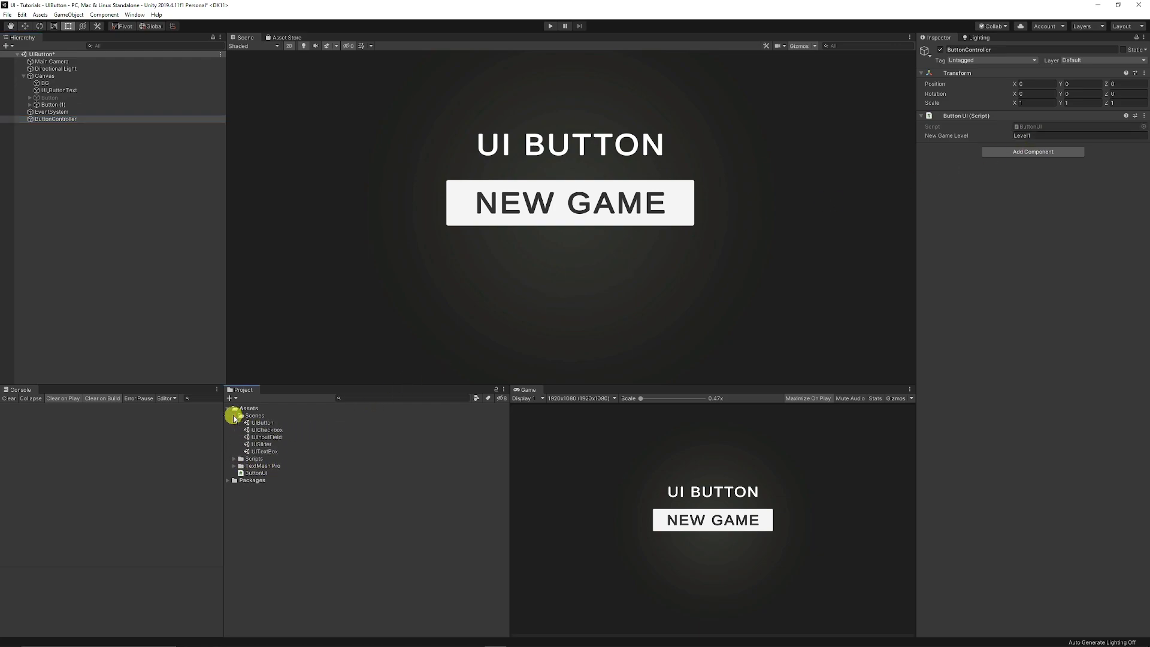
pyautogui.click(234, 417)
pyautogui.click(1042, 138)
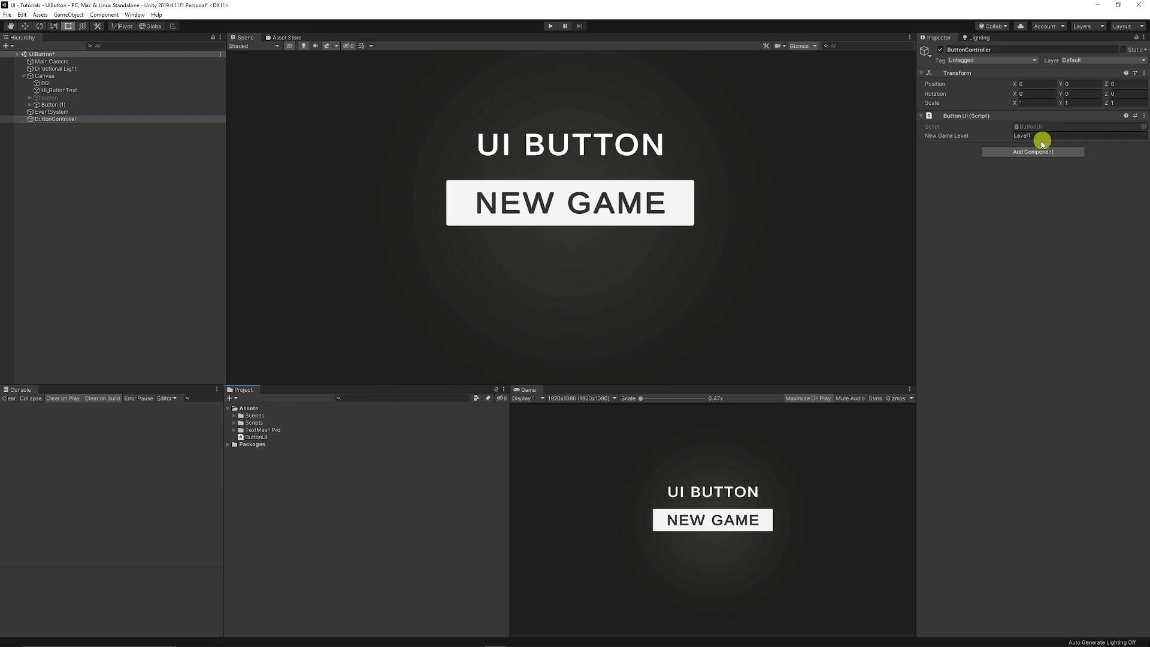
pyautogui.click(234, 416)
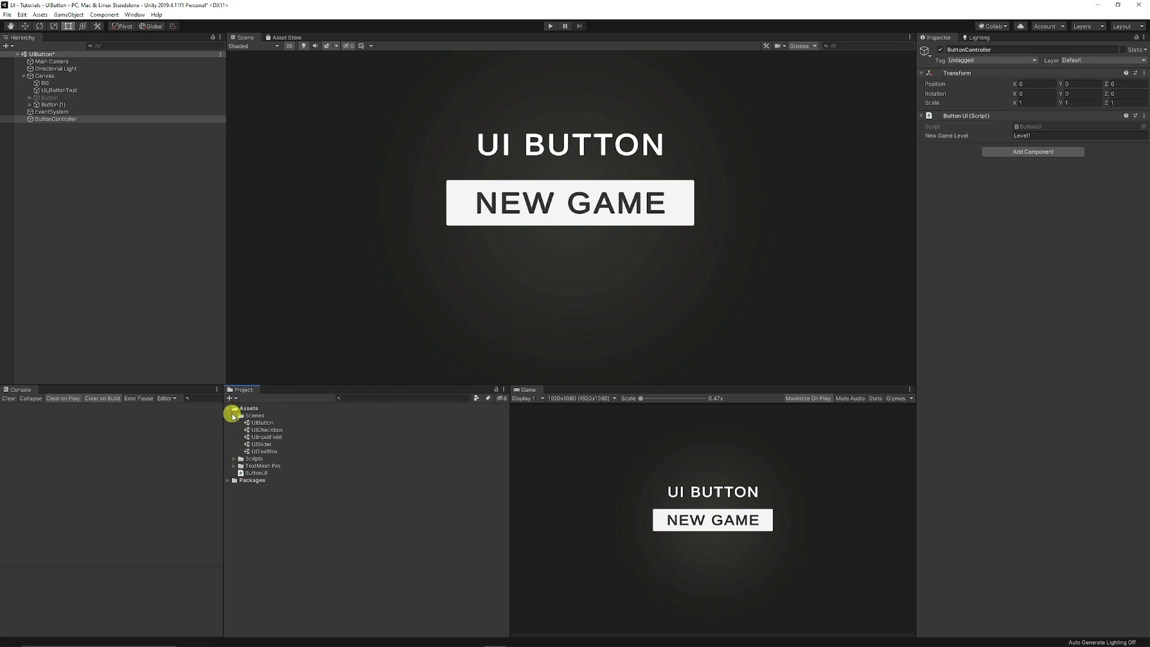
# Save the scene as Level1 in the Scenes folder and add it to Scenes In Build.
pyautogui.click(9, 15)
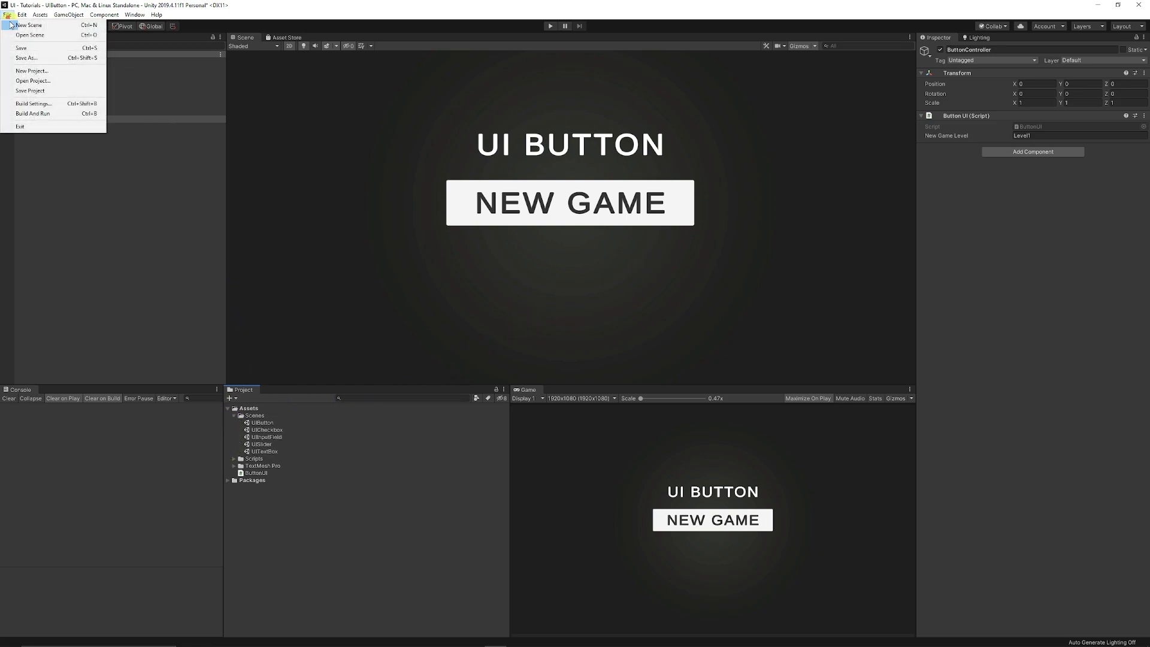
pyautogui.click(42, 108)
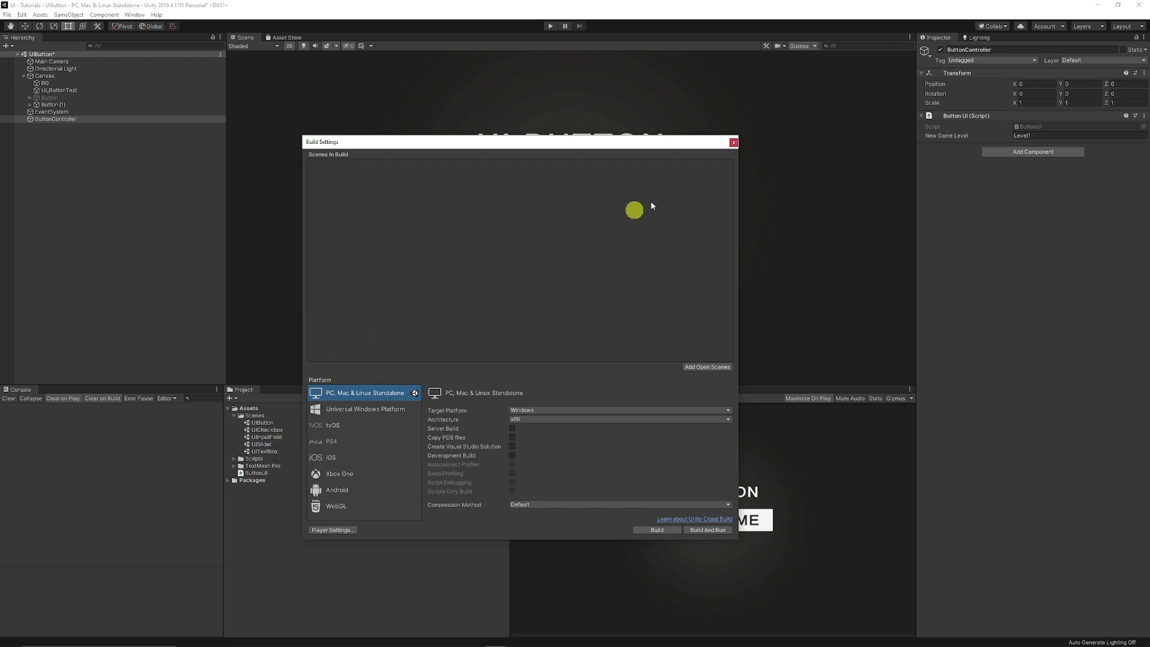
pyautogui.click(8, 16)
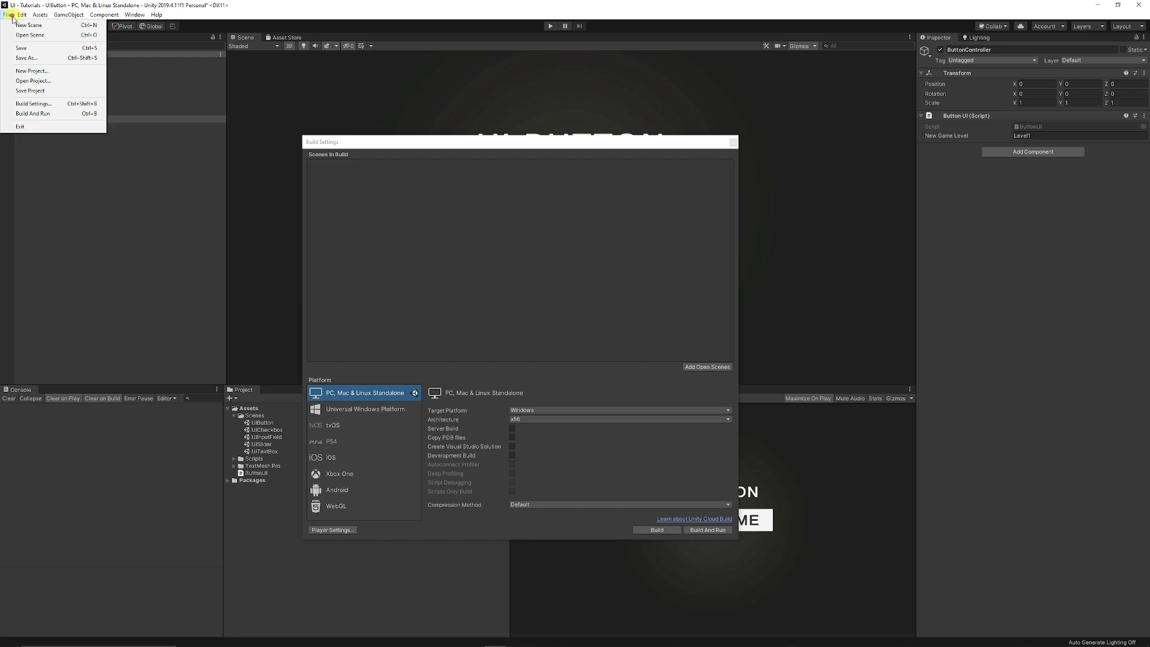
pyautogui.click(37, 58)
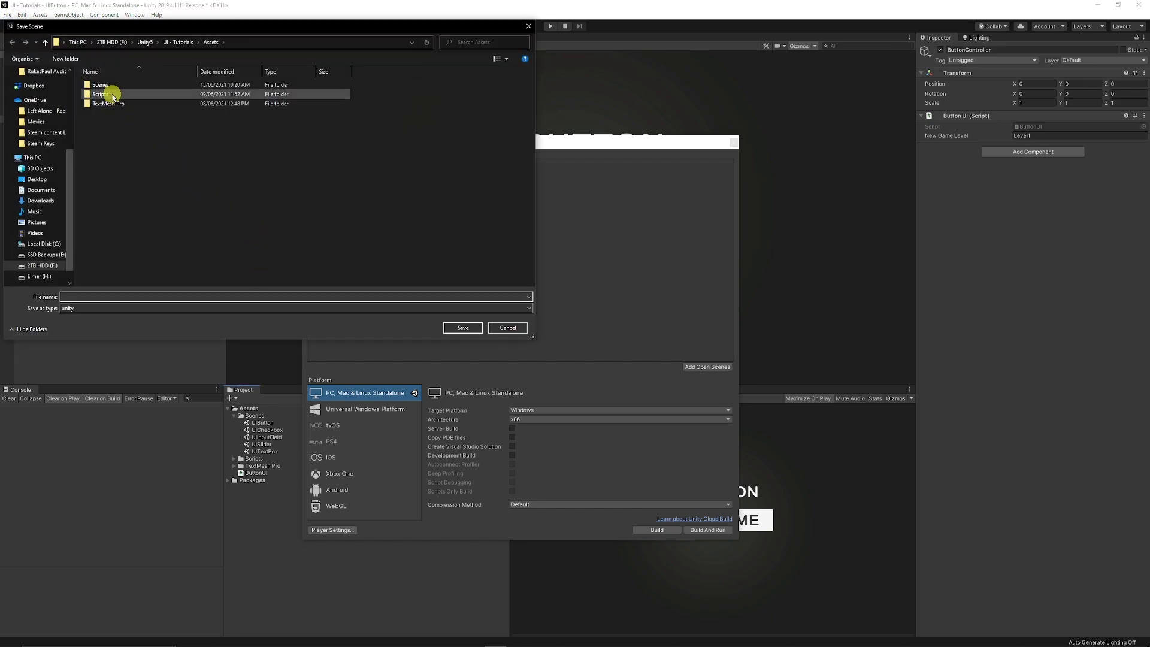
pyautogui.doubleClick(106, 84)
pyautogui.click(95, 296)
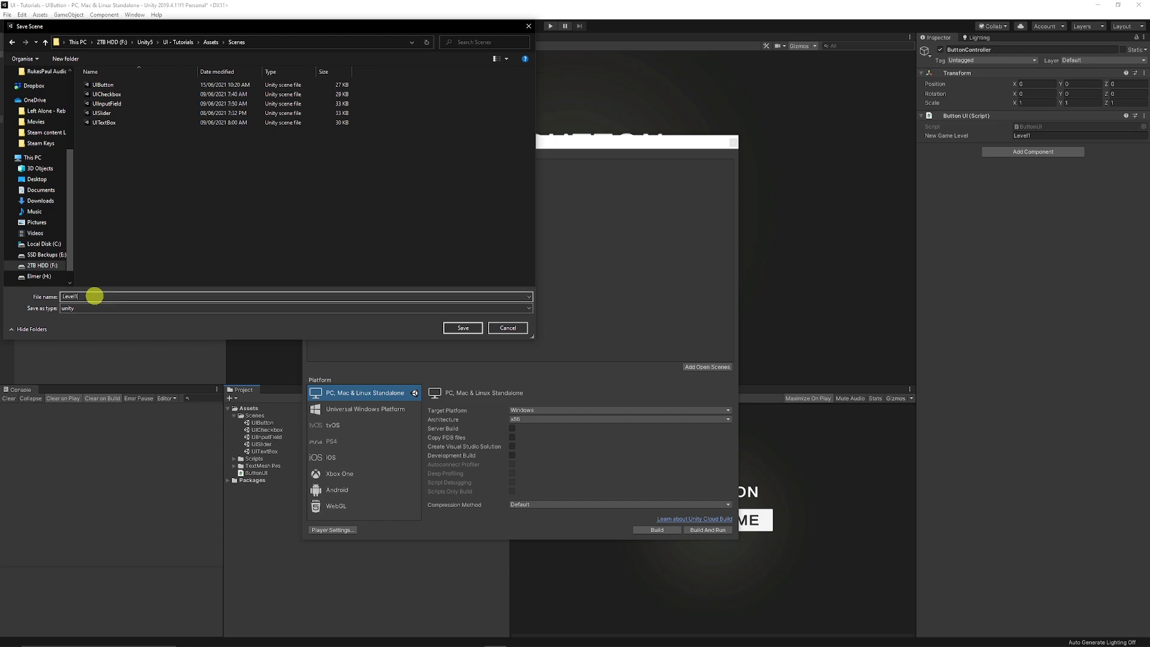
pyautogui.press('Return')
pyautogui.moveTo(261, 423); pyautogui.dragTo(435, 244)
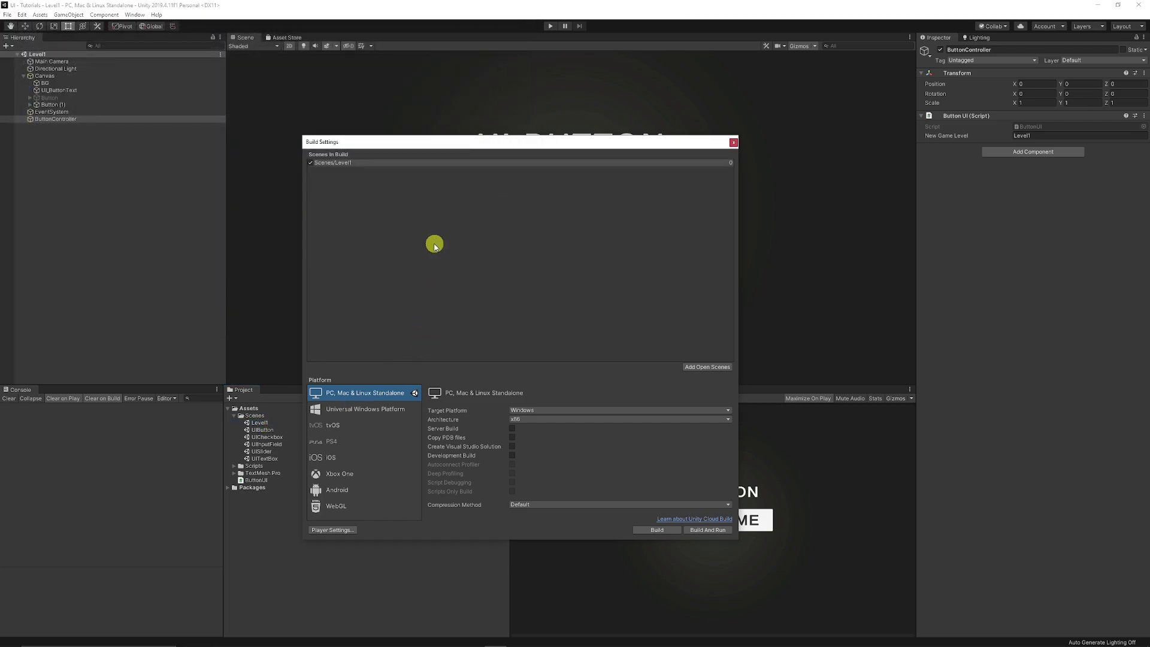
pyautogui.click(732, 145)
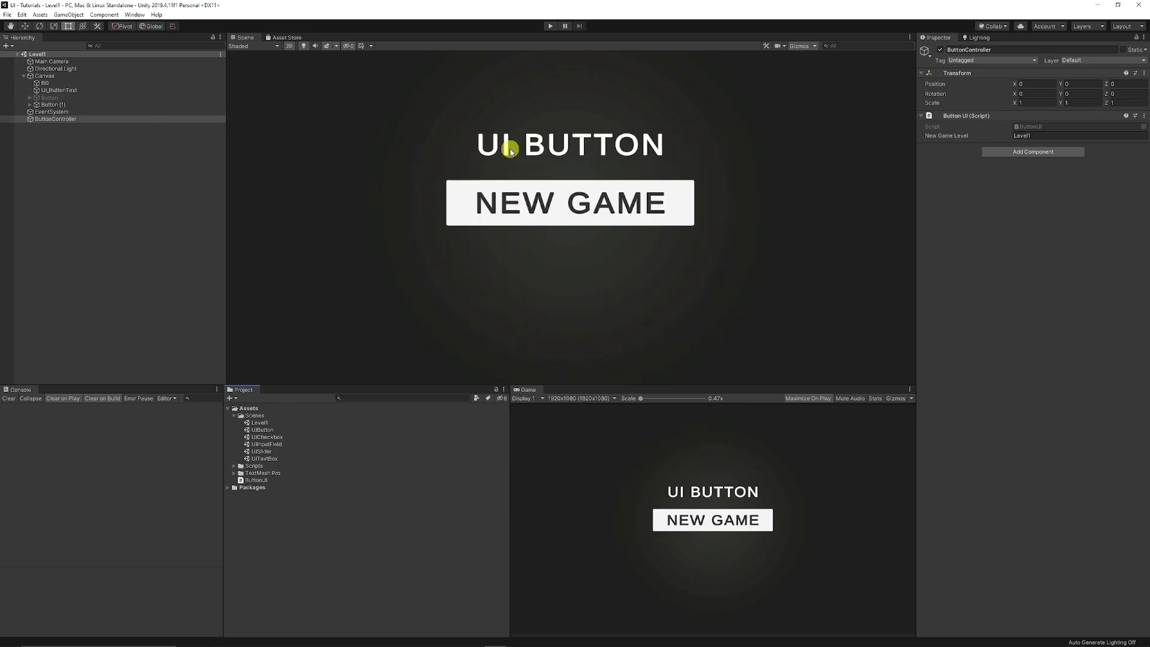
# Change the UI_ButtonText heading text to LEVEL 1.
pyautogui.click(507, 150)
pyautogui.click(1006, 216)
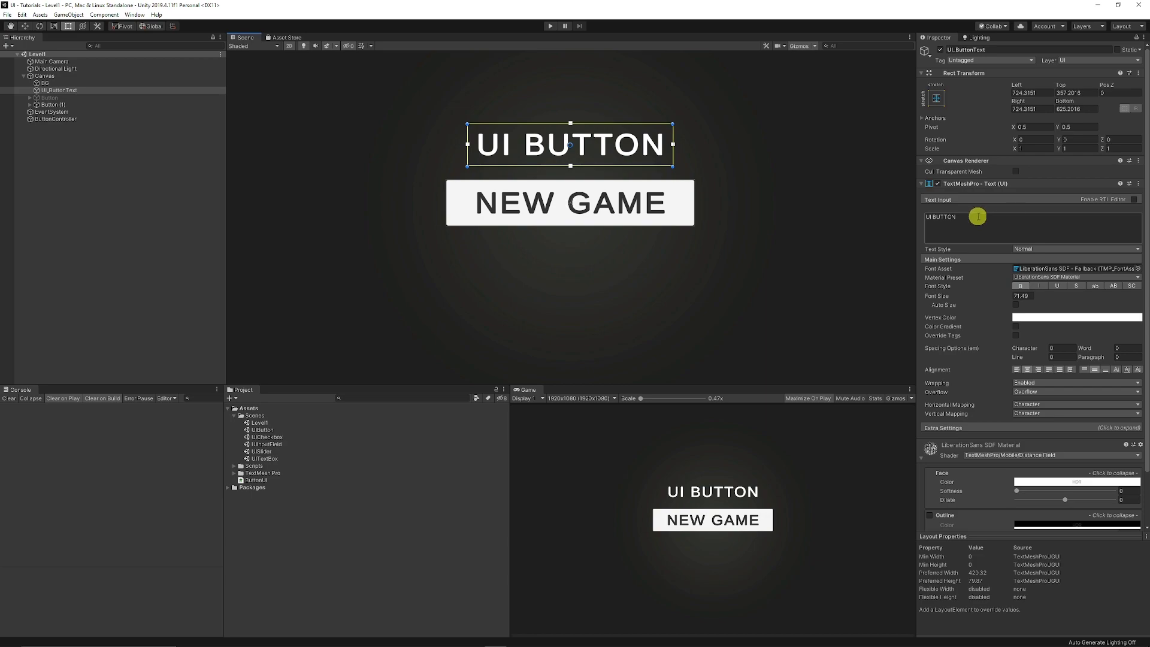
pyautogui.write('LEVEL 1')
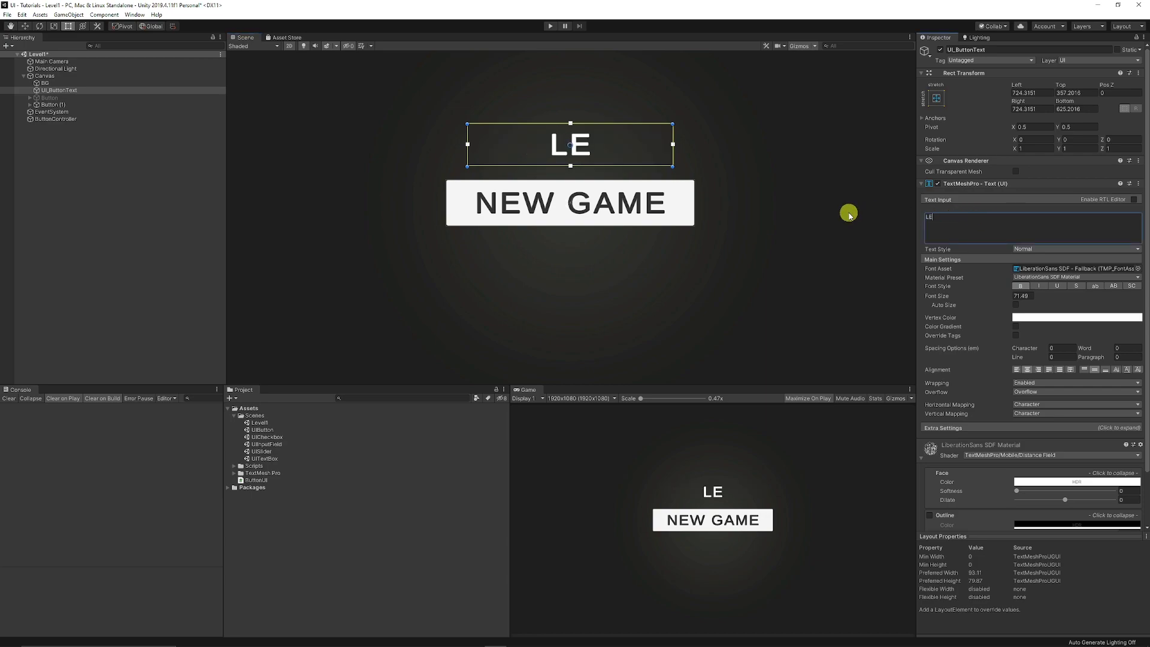
pyautogui.click(849, 214)
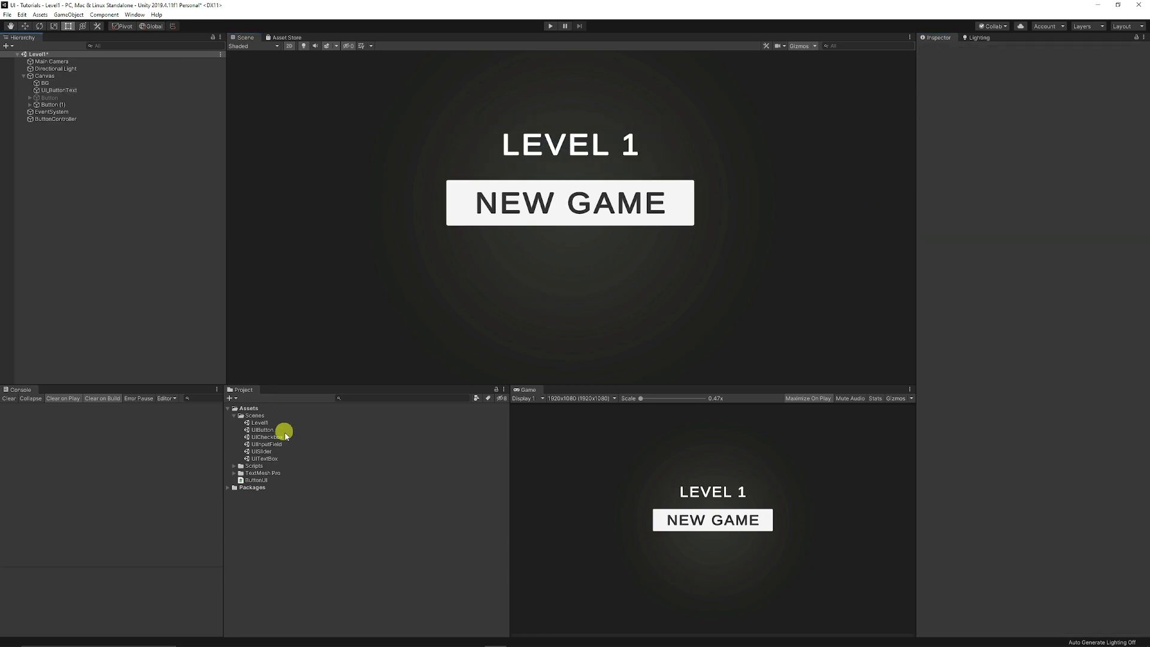
pyautogui.doubleClick(264, 435)
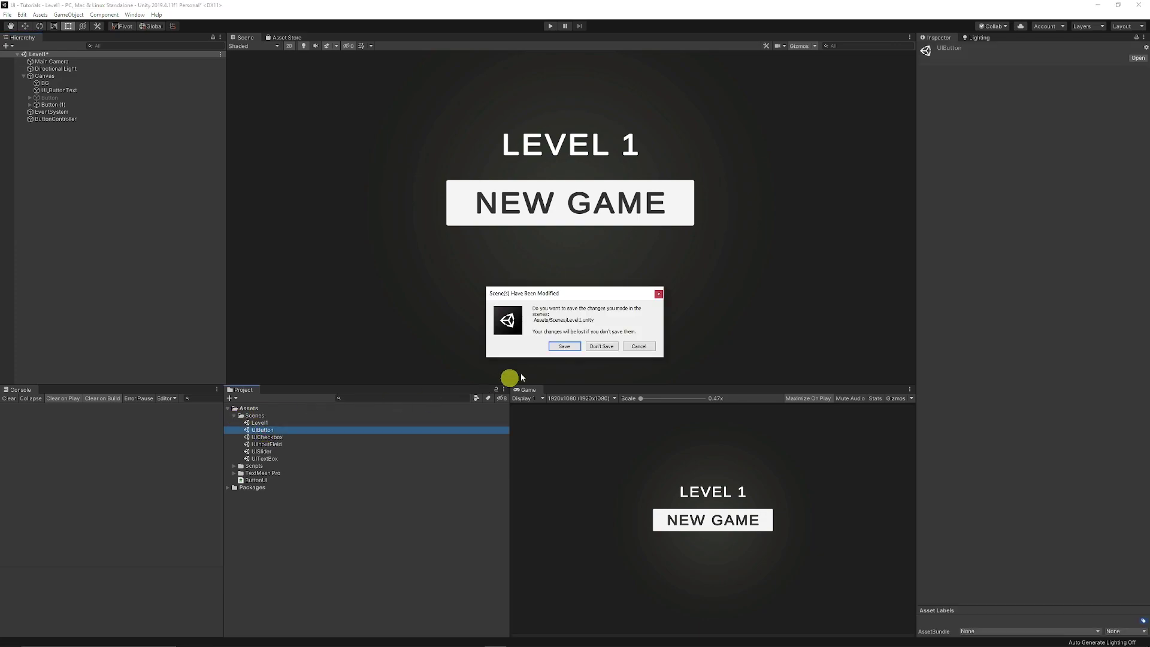
# Save Level1, then add an On Click entry on Button calling ButtonController's UIButton.NewGameButton().
pyautogui.click(561, 346)
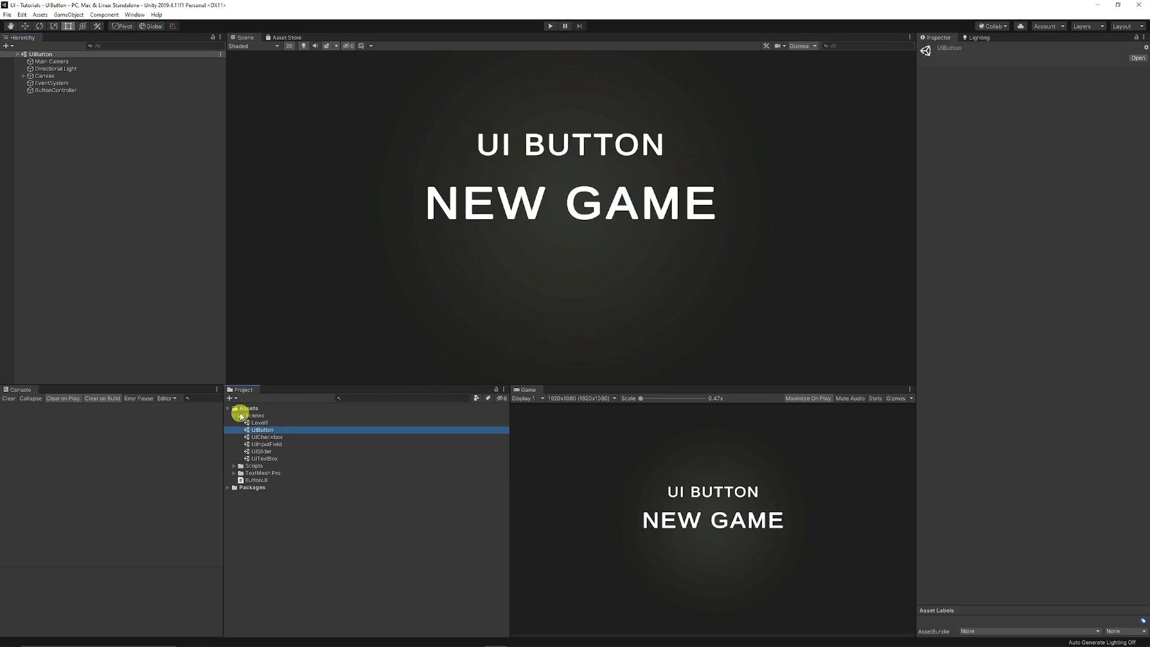
pyautogui.click(49, 97)
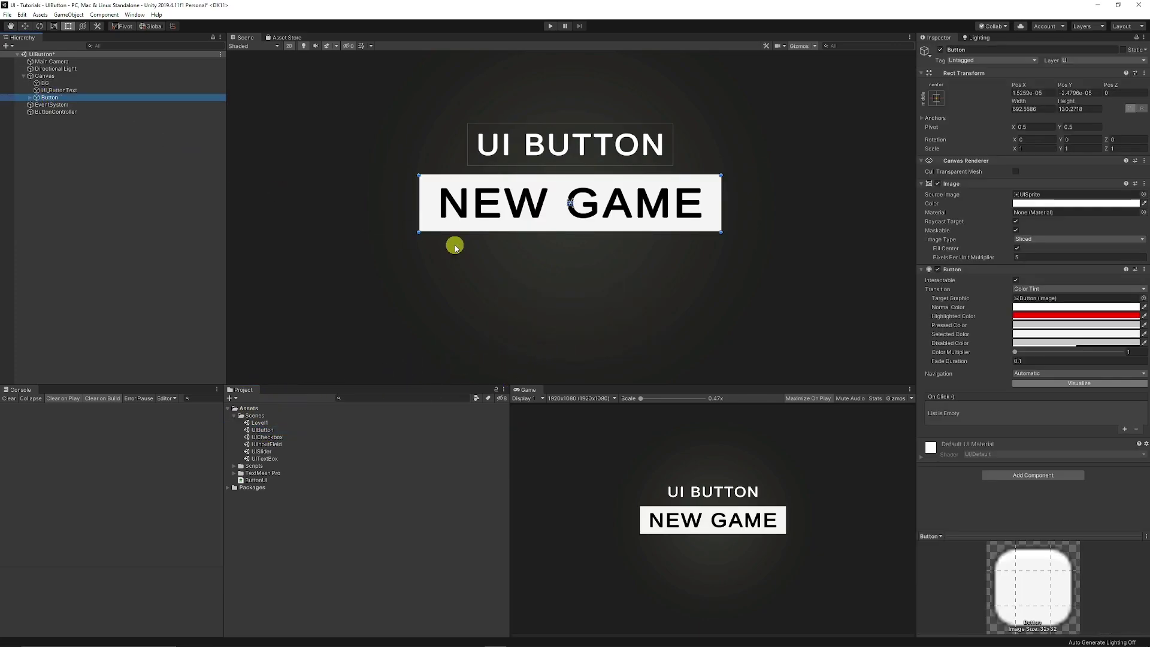
pyautogui.click(1126, 430)
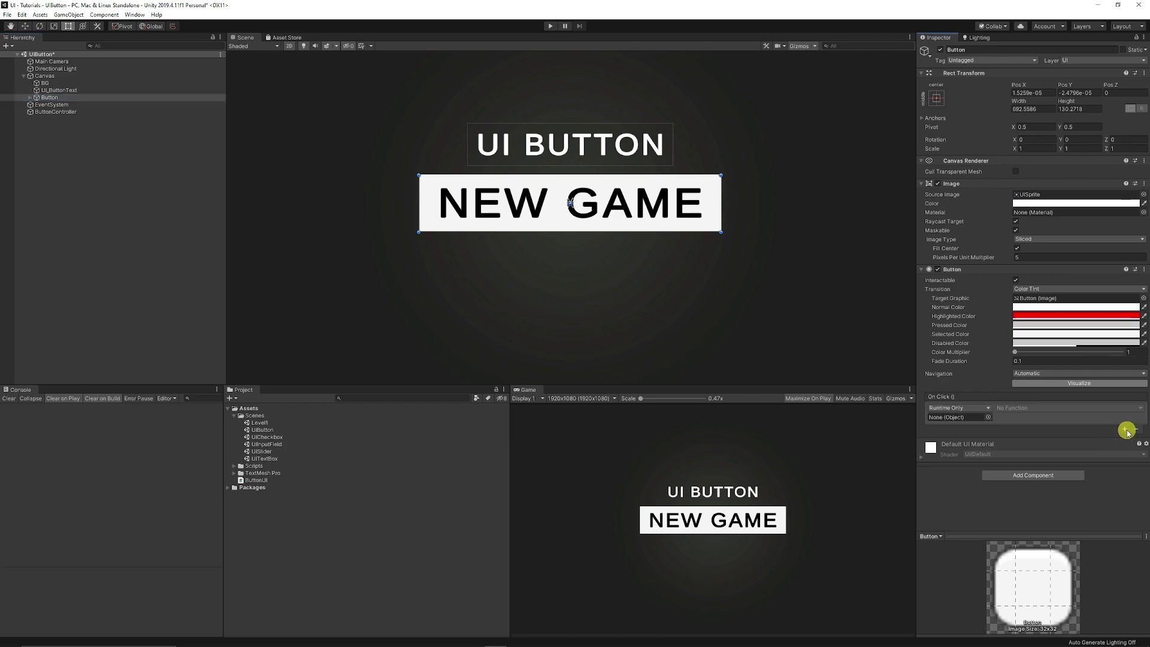
pyautogui.moveTo(61, 117); pyautogui.dragTo(958, 417)
pyautogui.click(1021, 410)
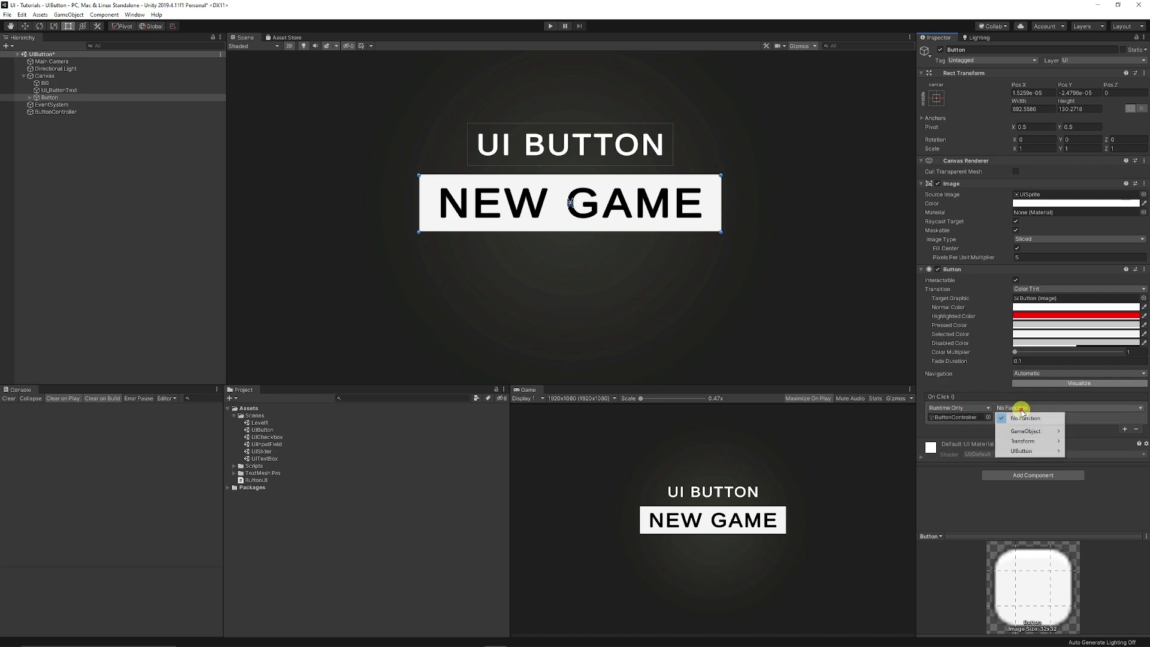
pyautogui.moveTo(1030, 455)
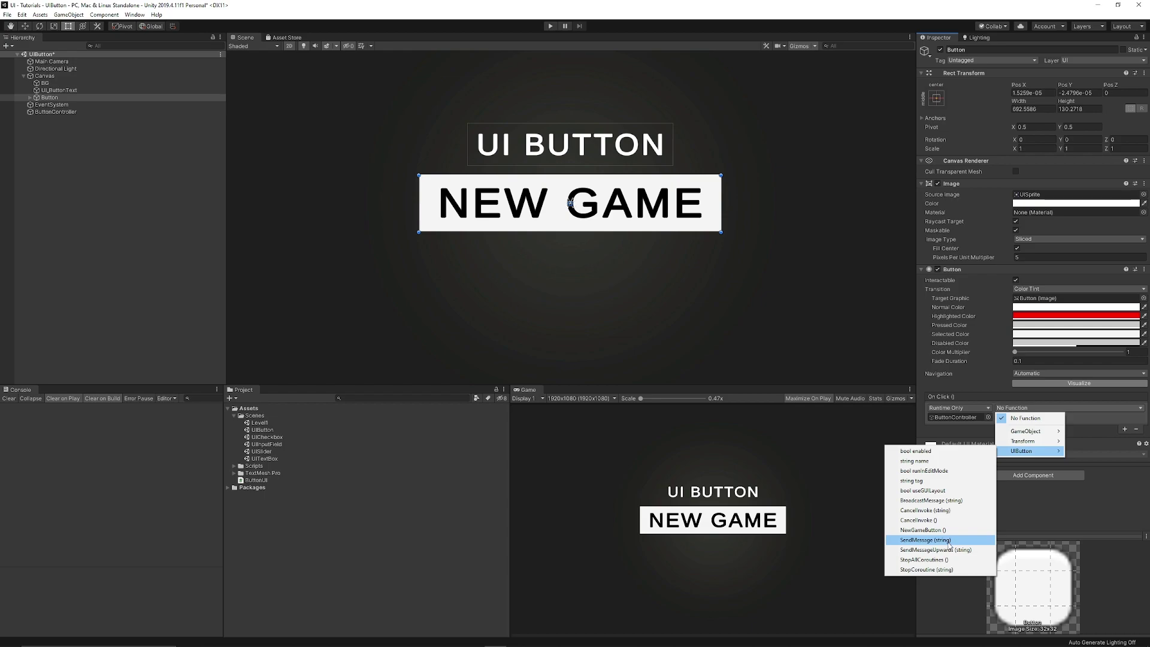
pyautogui.click(930, 530)
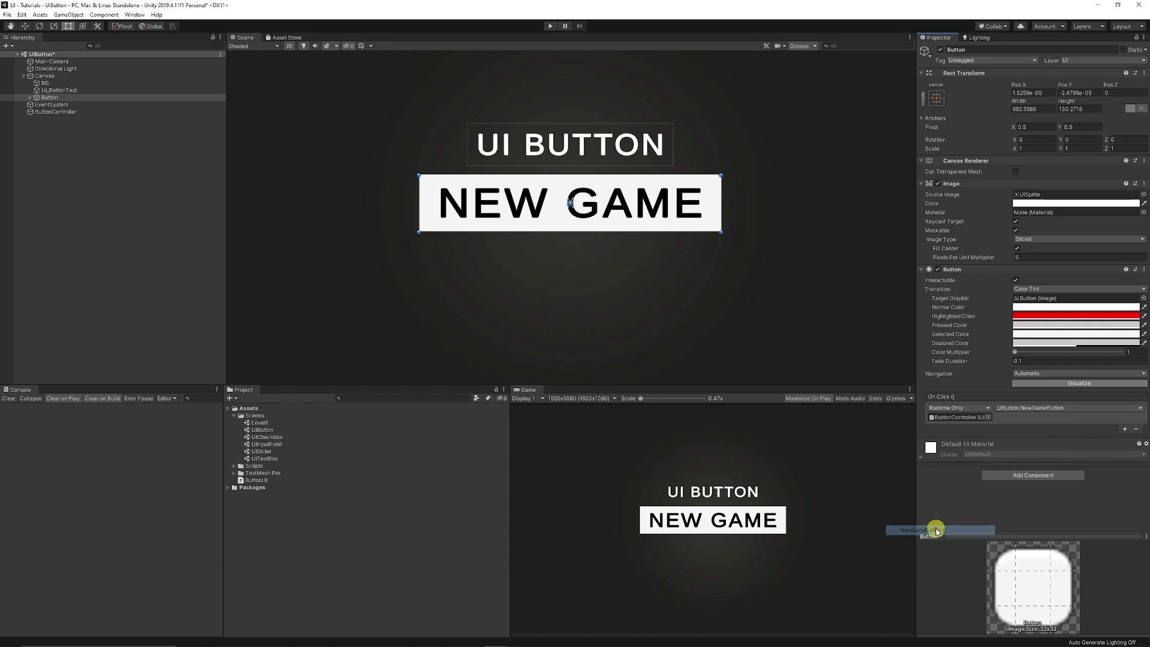
pyautogui.click(55, 112)
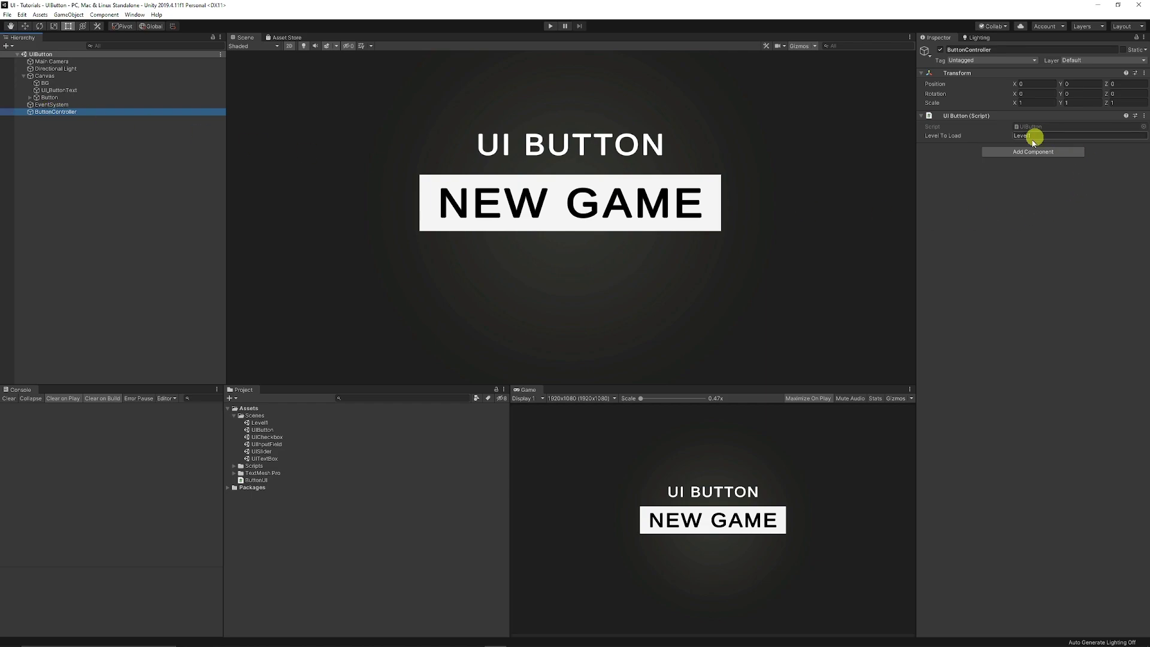
pyautogui.click(550, 25)
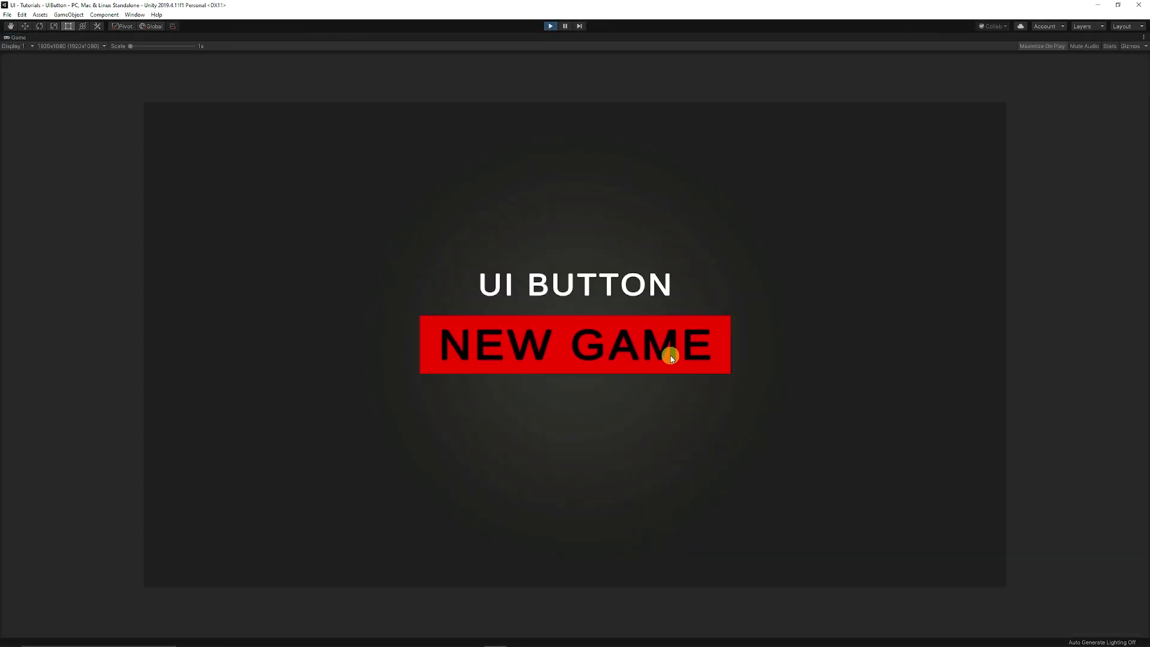
pyautogui.click(698, 333)
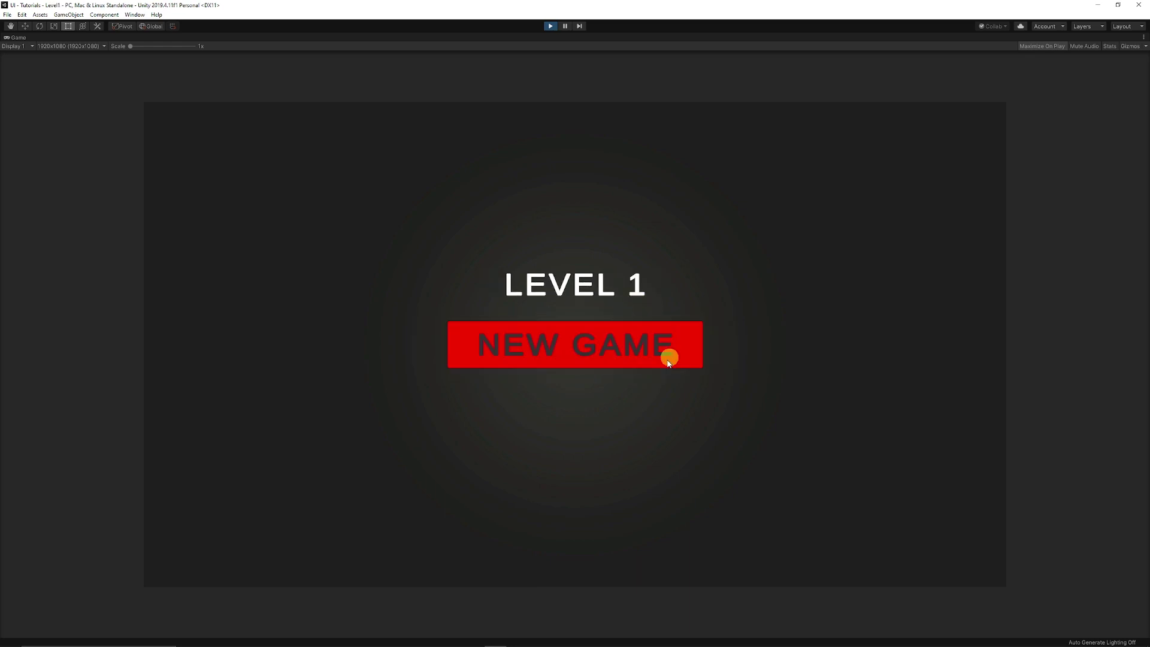
pyautogui.hotkey('ctrl', 'p')
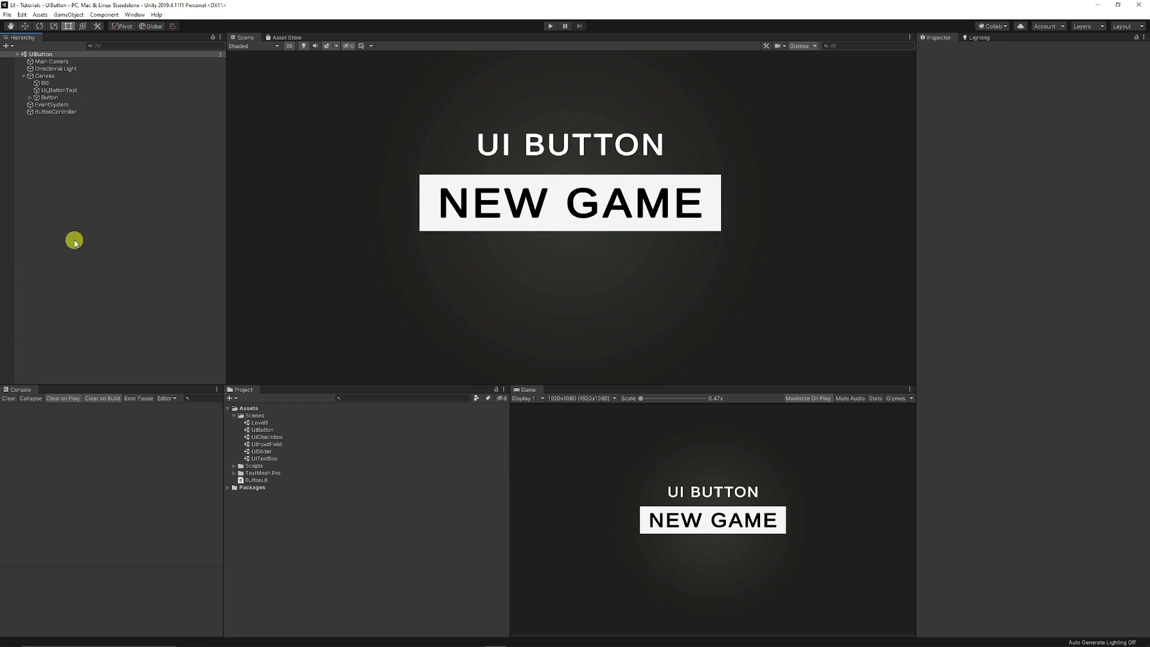
# Select Button to review its On Click call to UIButton.NewGameButton.
pyautogui.click(49, 97)
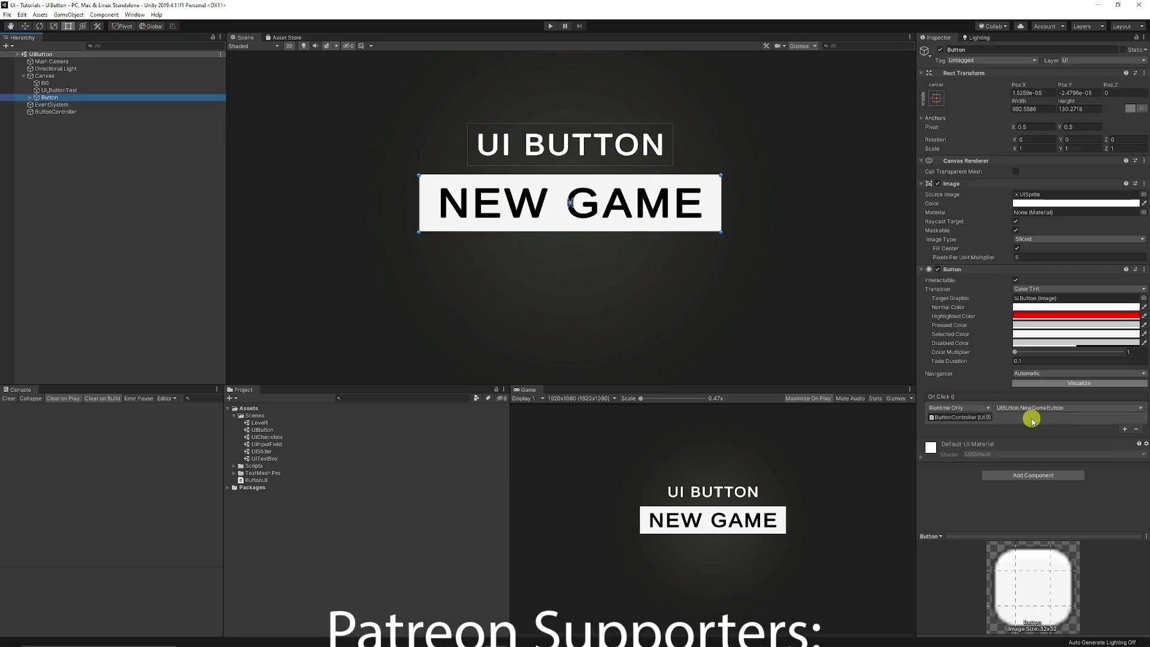